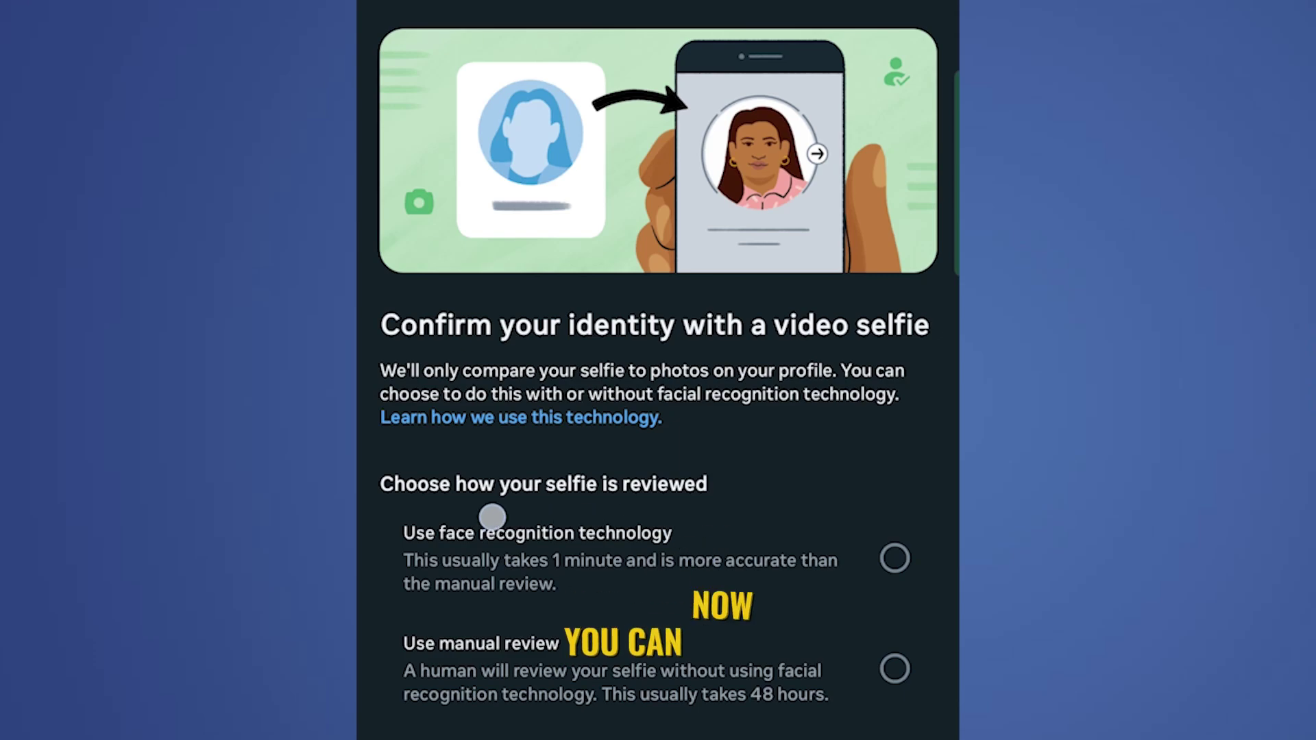
On the video selfie screen, choose 'Use face recognition technology' to have the selfie reviewed
left_click(500, 508)
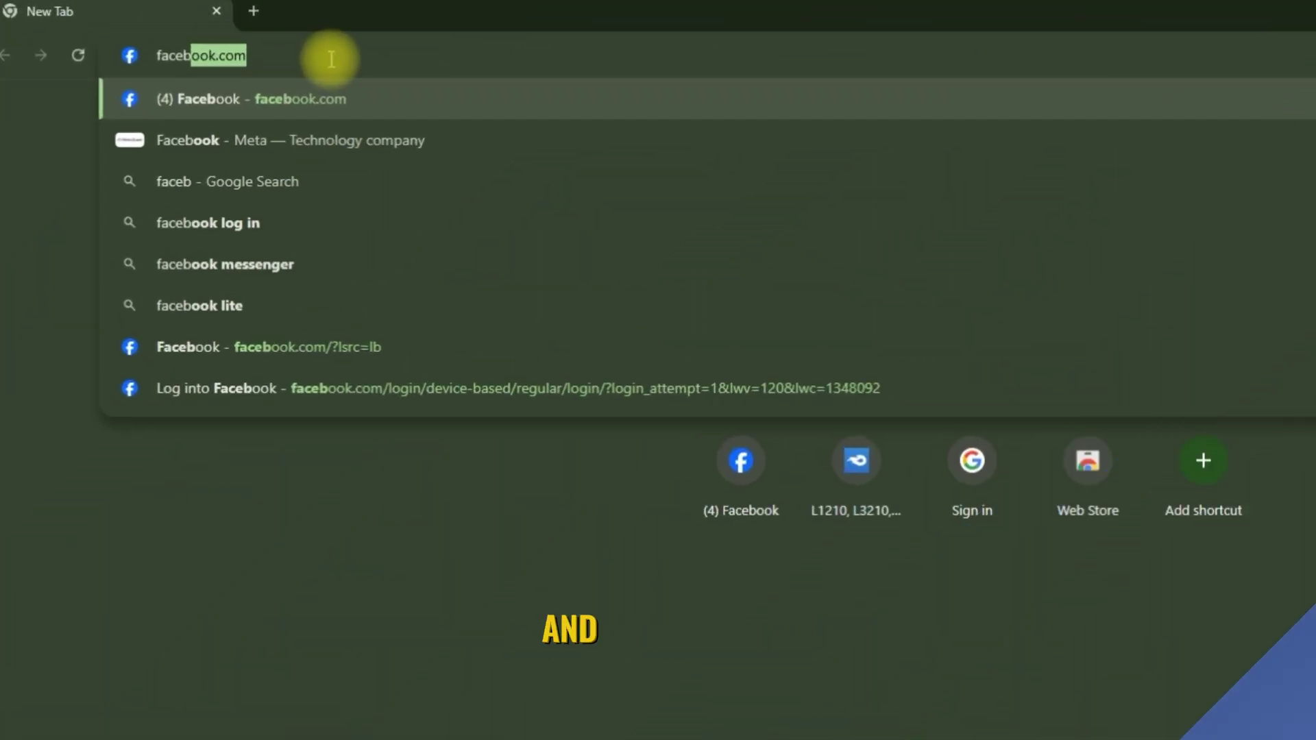
Run a Google search for 'facebook recovery' from the Chrome address bar
type("ook")
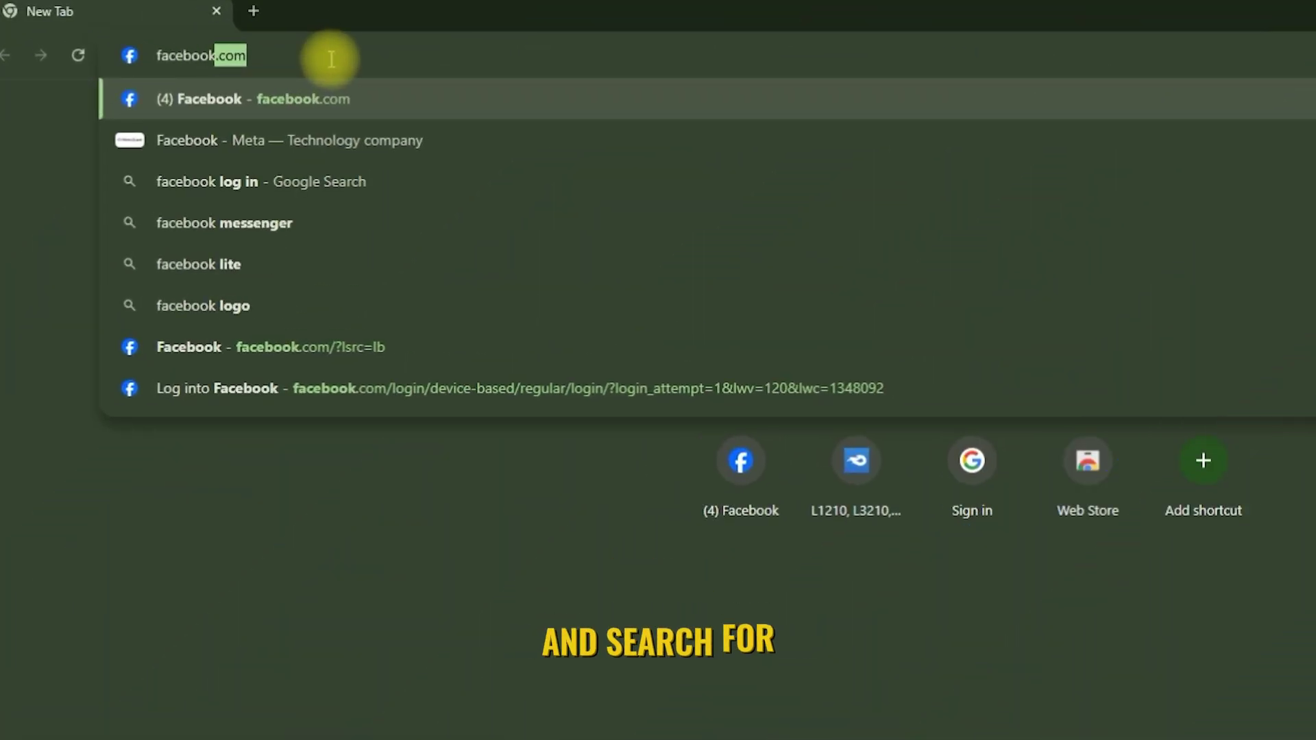
type(" recover")
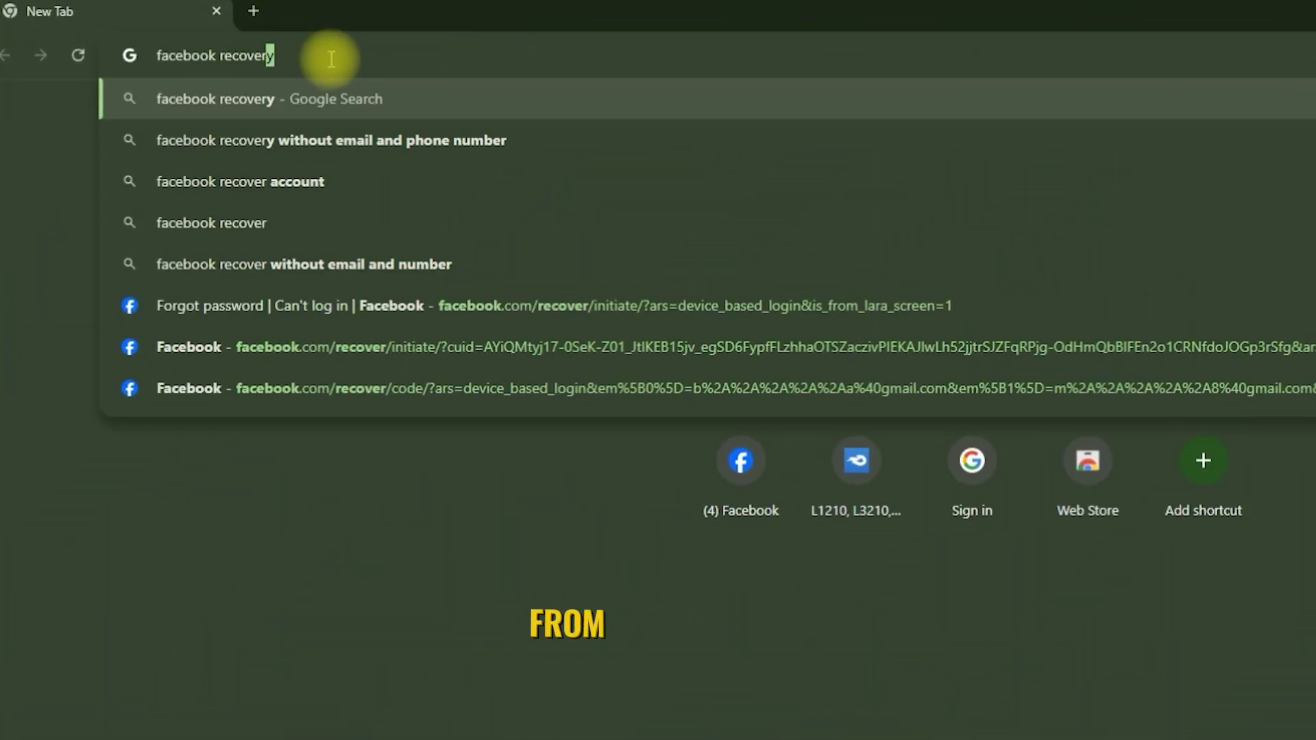
key("Return")
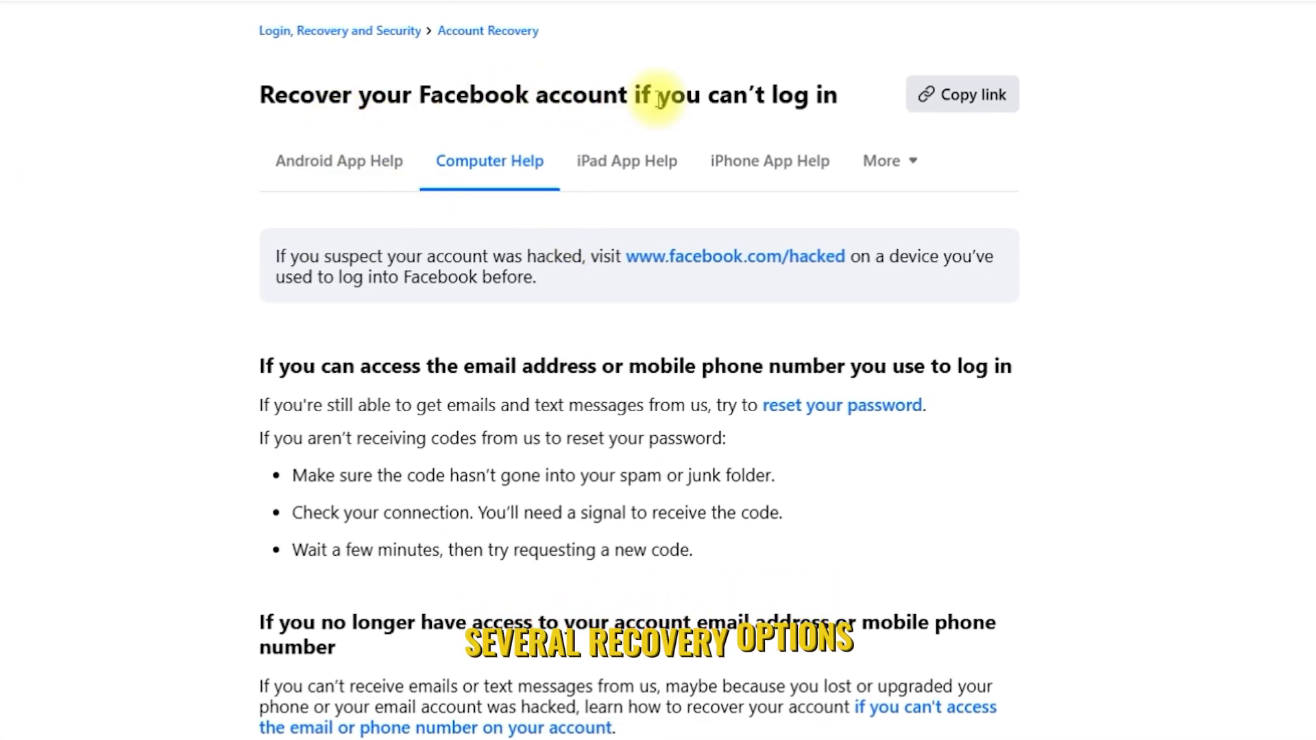
Open the Help Center article for when you can't access your account's email or phone
left_click_drag(288, 95, 716, 76)
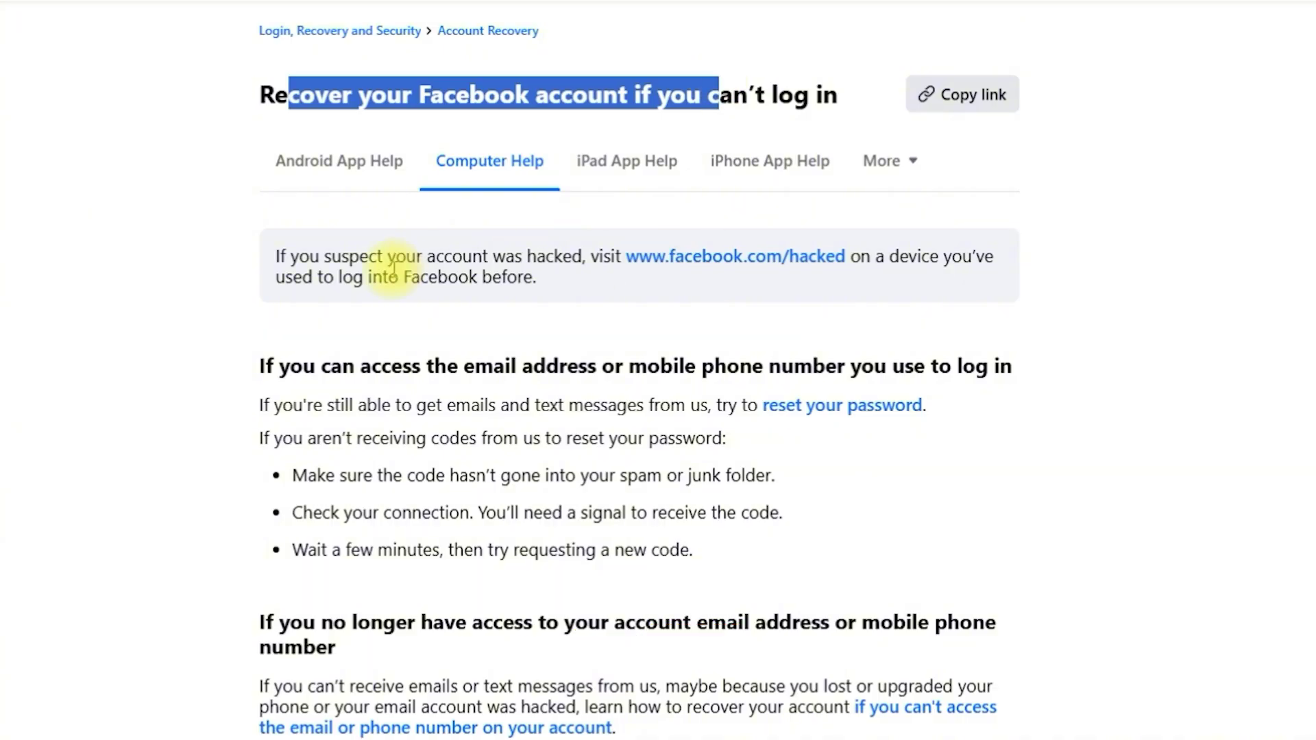
left_click(176, 271)
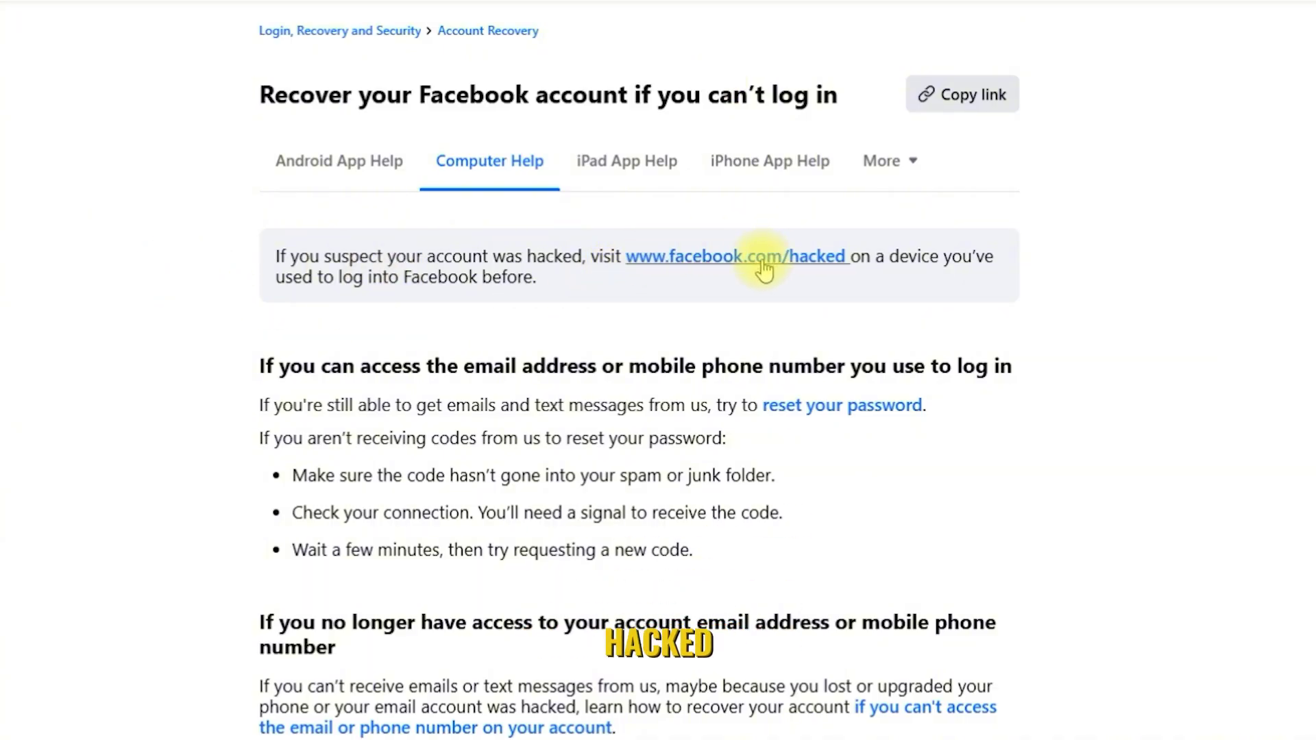
scroll(768, 268, "down", 1)
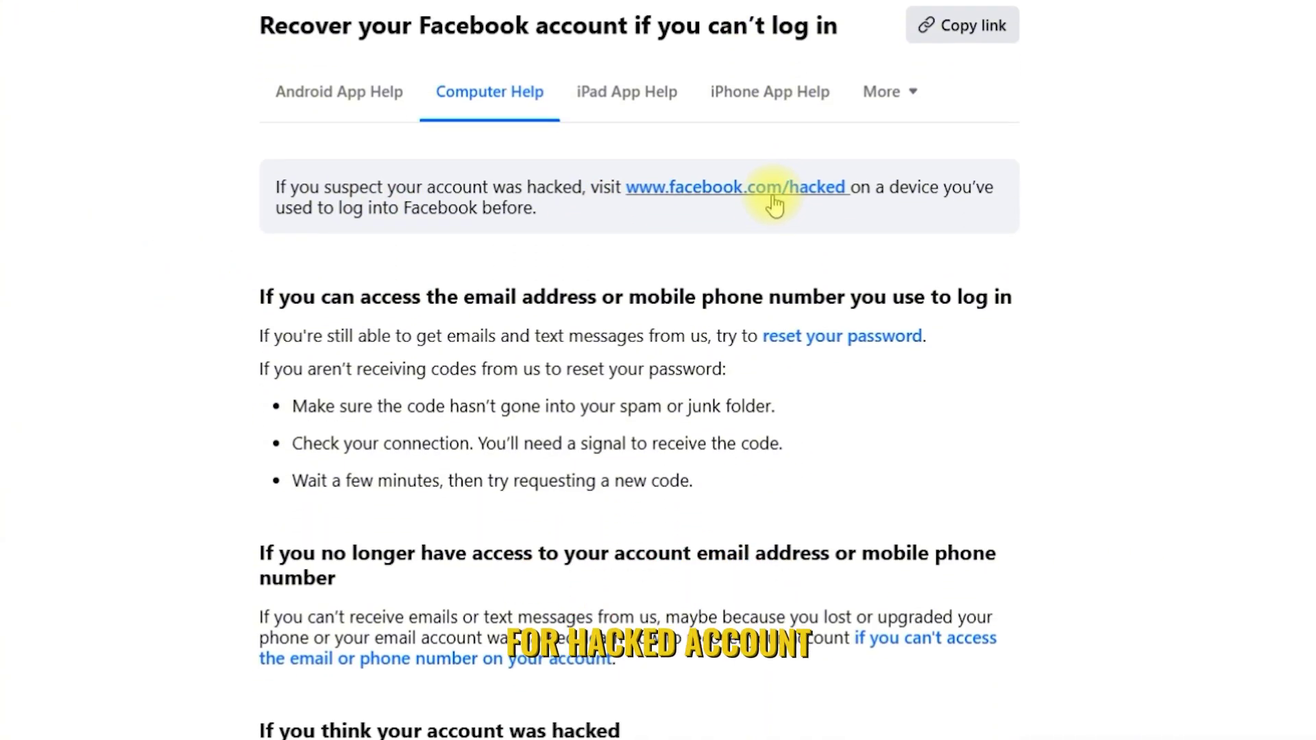
scroll(543, 329, "down", 2)
left_click_drag(259, 451, 368, 488)
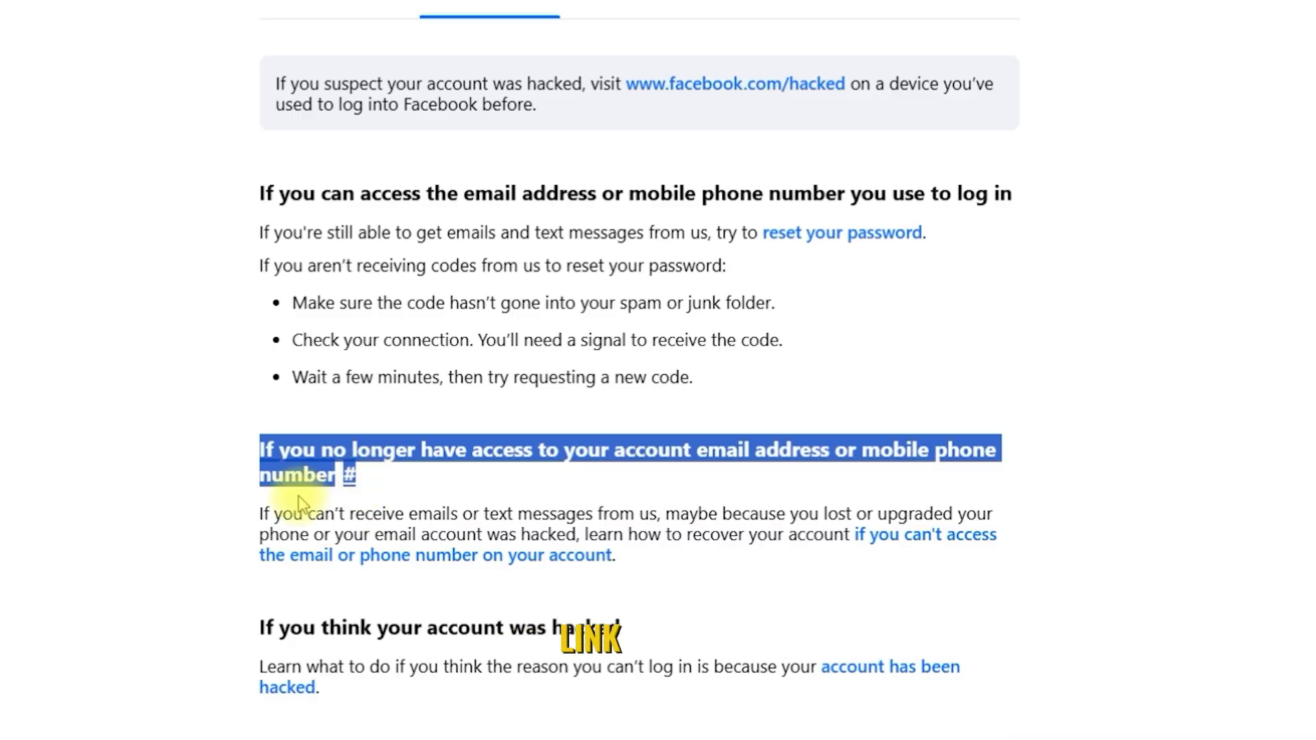
left_click(212, 559)
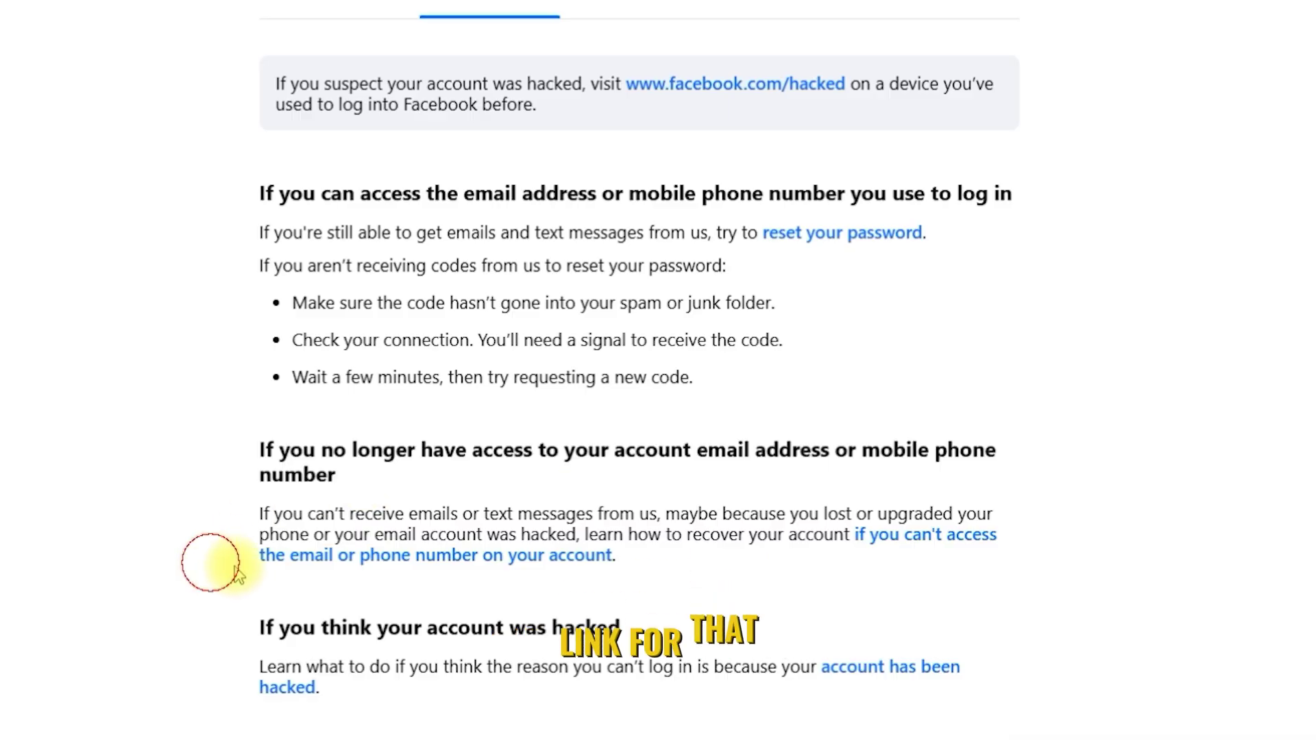
left_click(539, 556)
Follow the facebook.com/hacked link under 'First, try this'
left_click_drag(258, 9, 371, 147)
left_click(255, 444)
left_click_drag(439, 427, 264, 426)
left_click(238, 482)
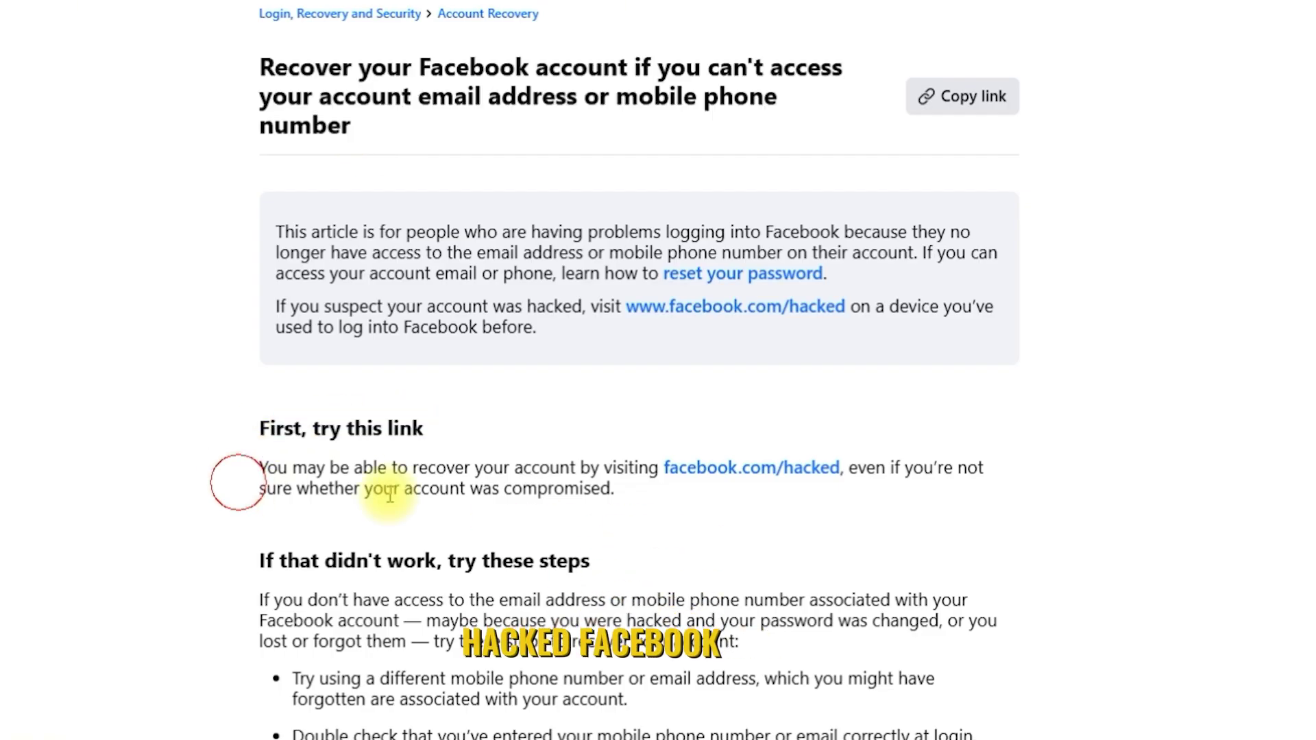
left_click(748, 471)
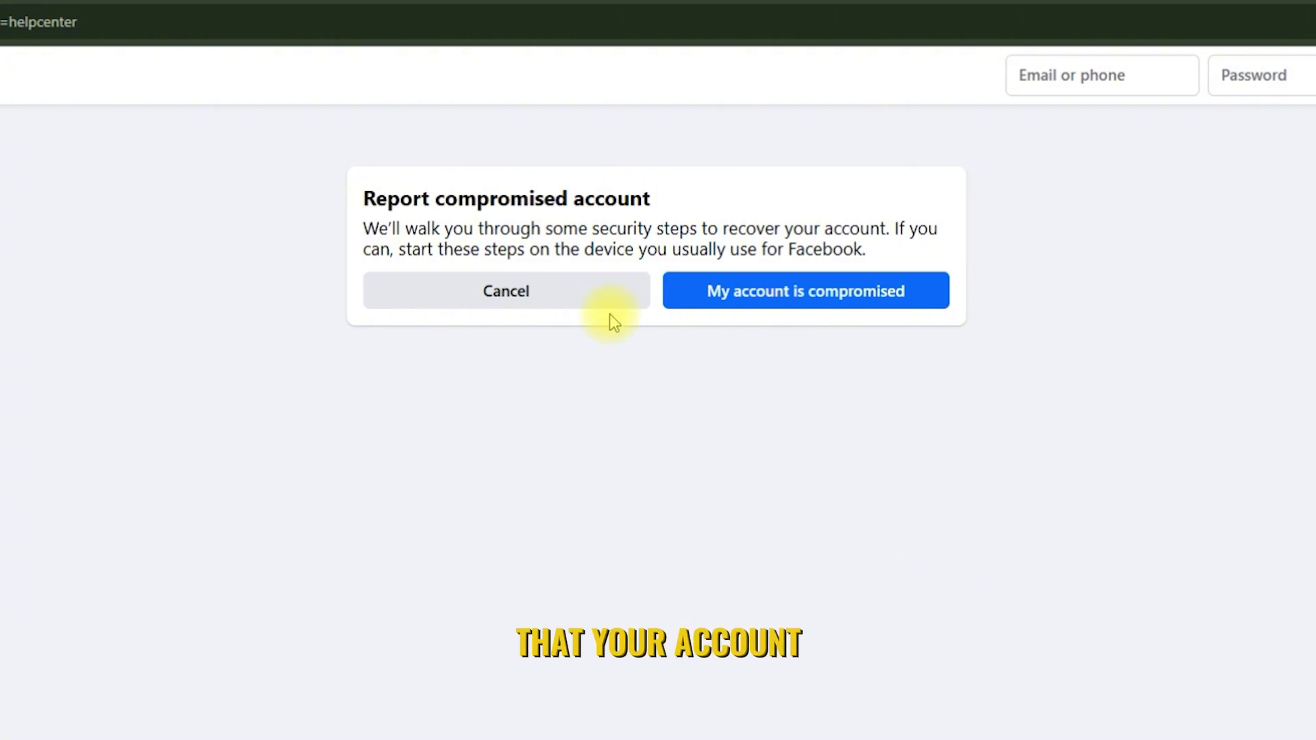
Report the account with 'My account is compromised'
left_click_drag(370, 202, 617, 195)
left_click(898, 429)
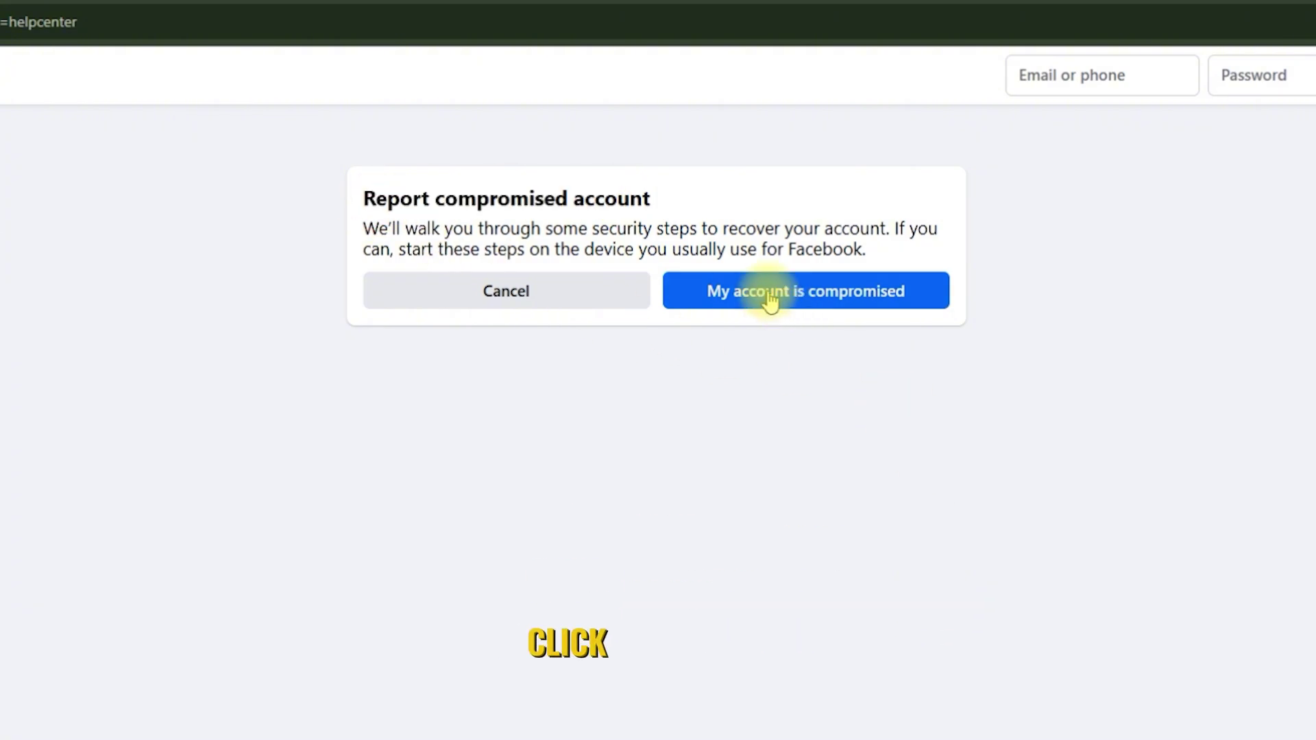
left_click(801, 302)
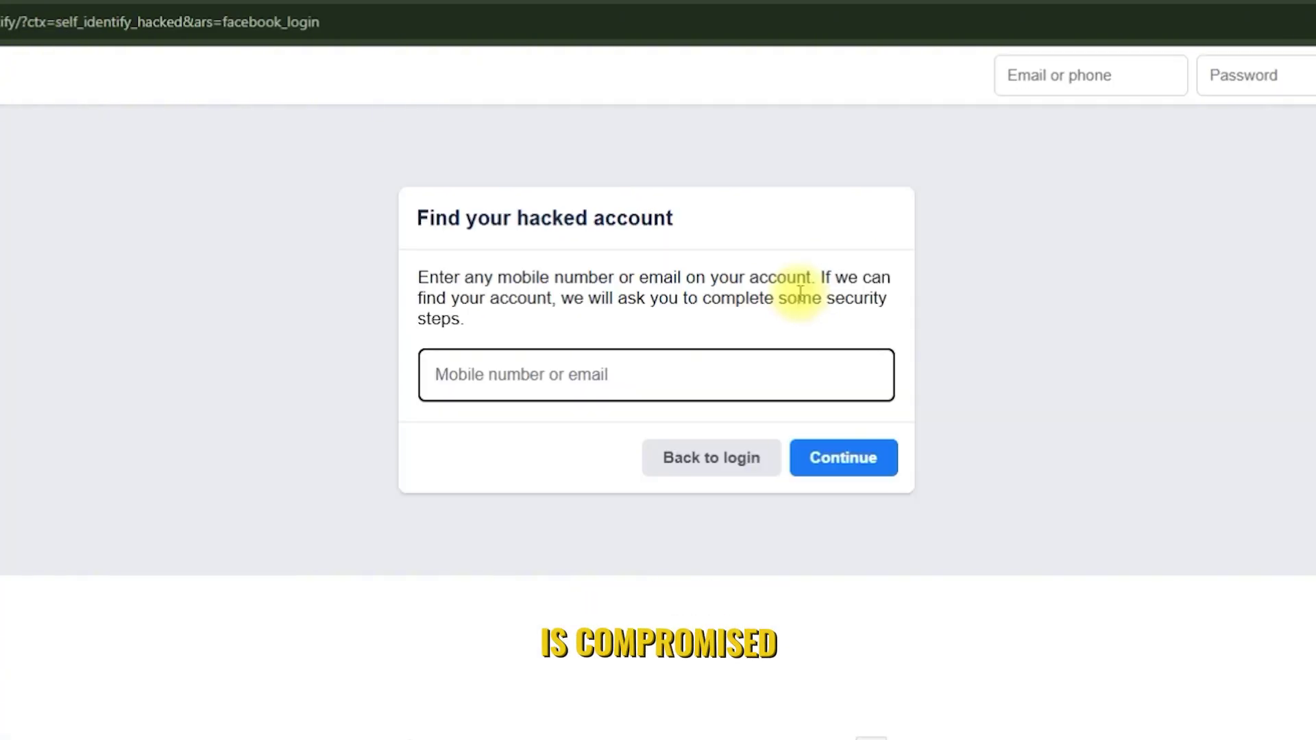
Look up the account by its username and confirm with 'This Is My Account'
left_click(508, 377)
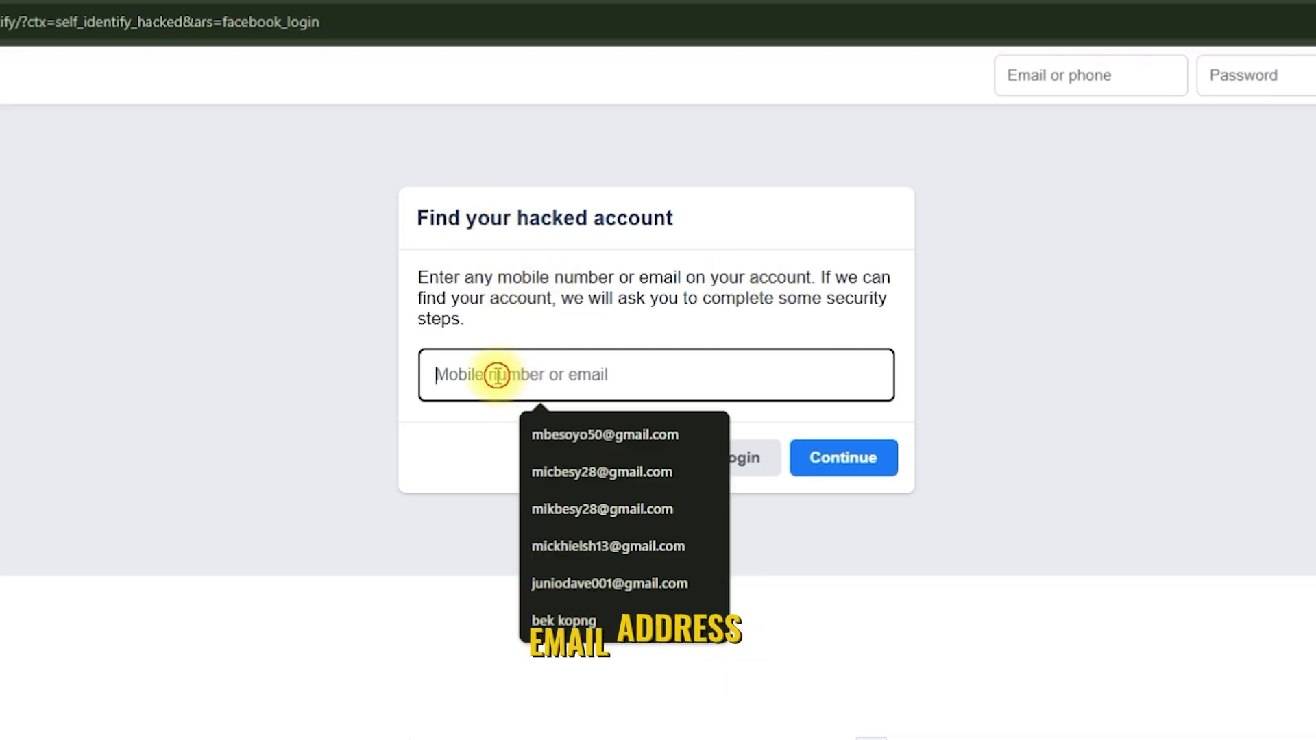
type("luminaskye")
left_click(564, 435)
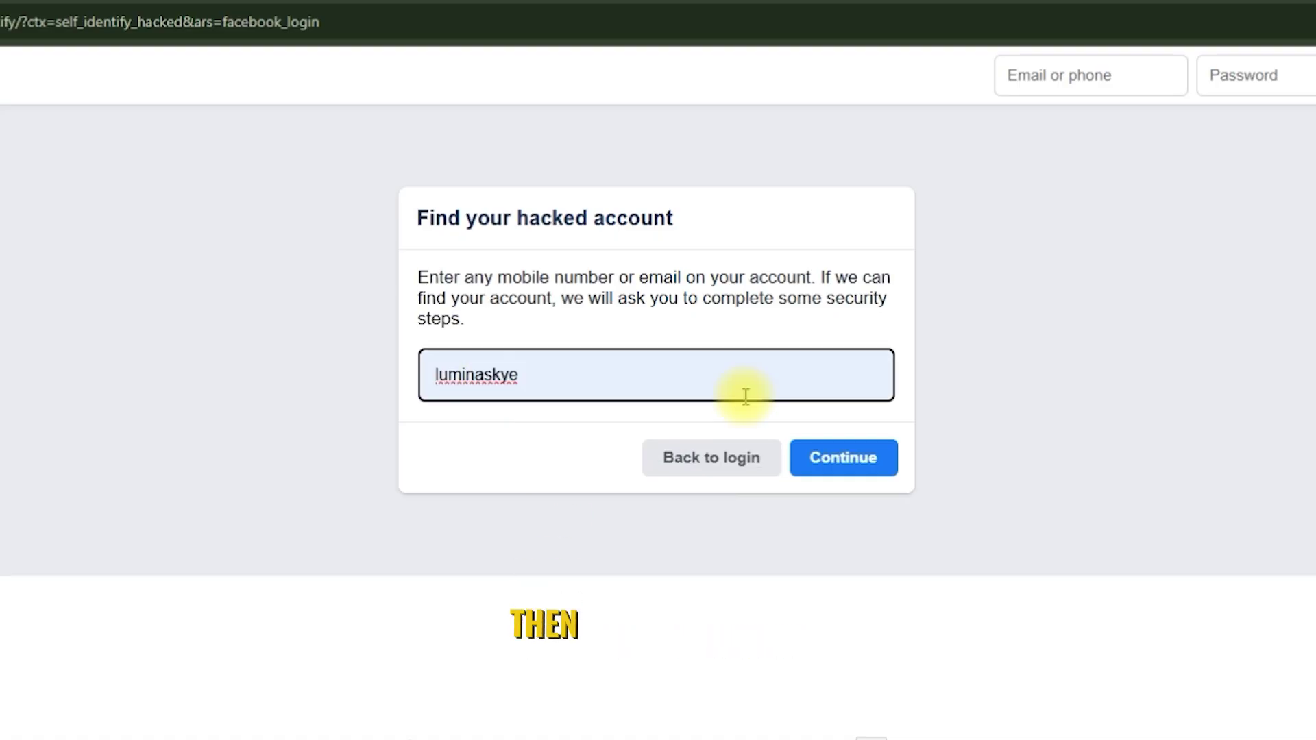
left_click(843, 461)
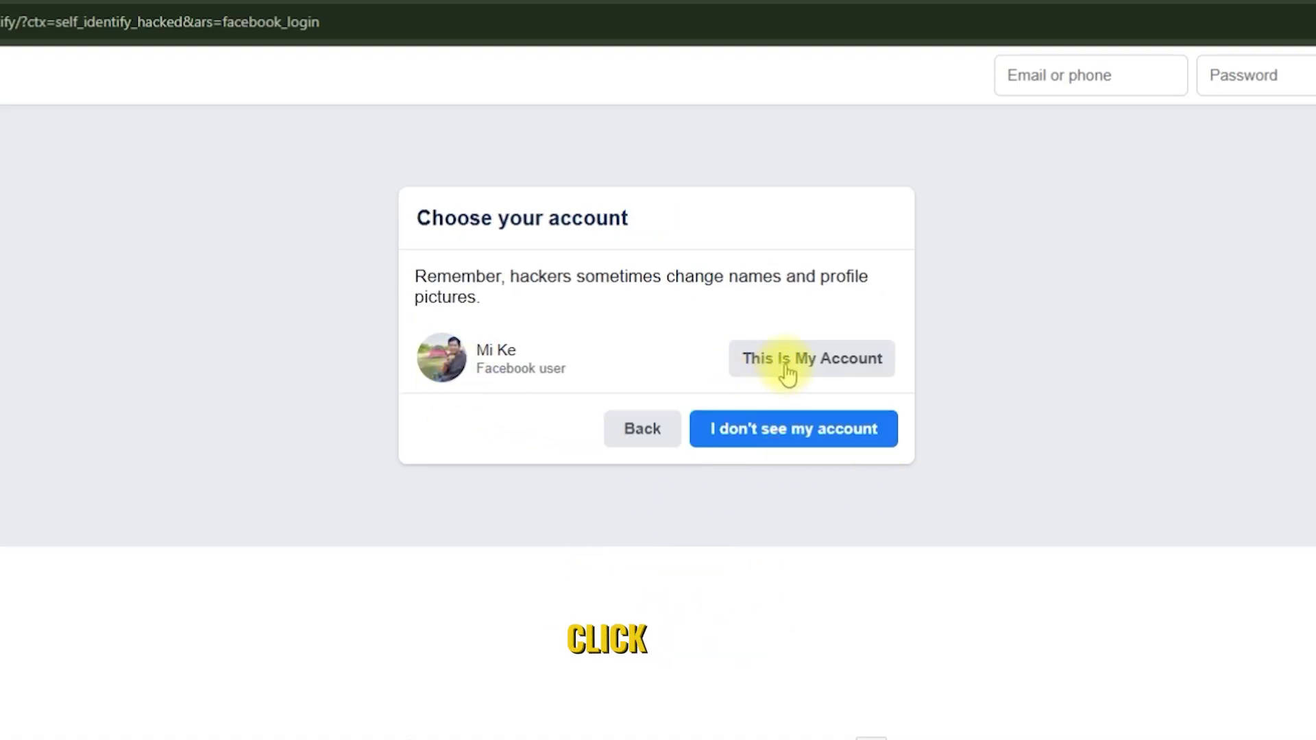
left_click(788, 373)
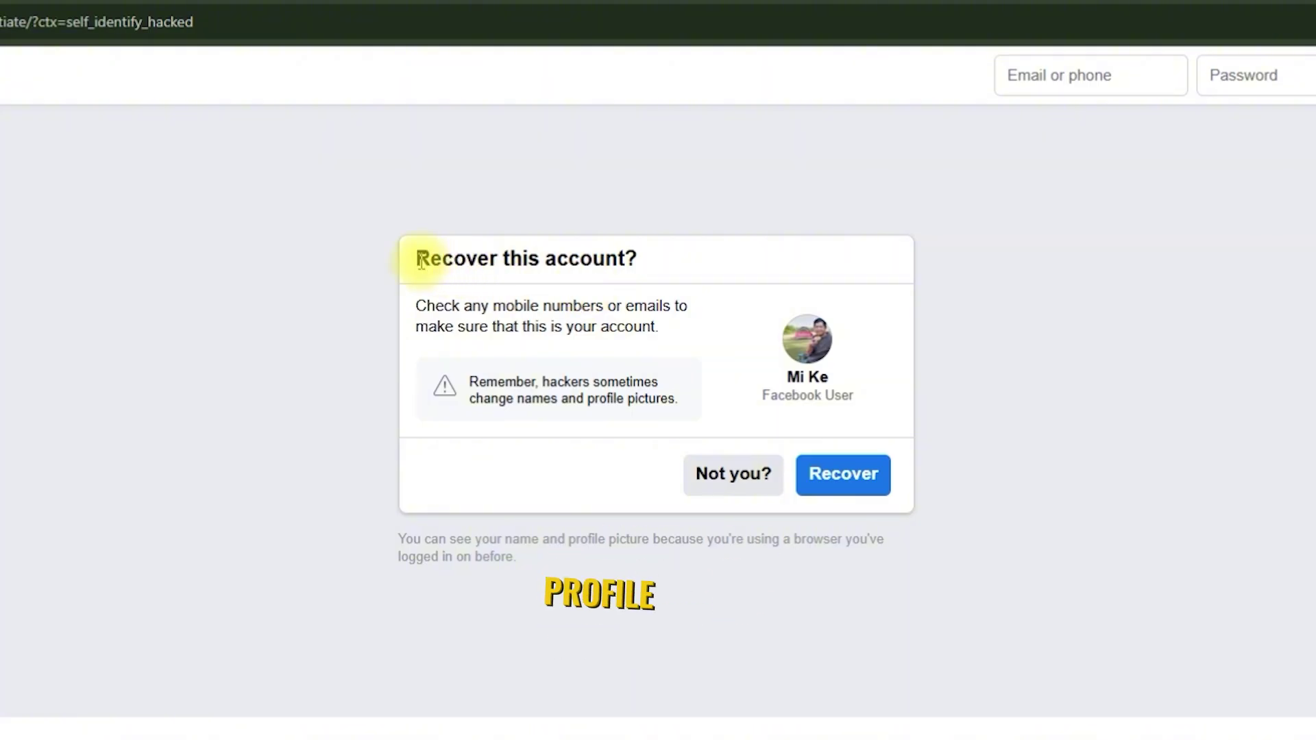
Click Recover under the account card on the 'Complete the security steps' page
left_click_drag(421, 260, 626, 256)
left_click(664, 267)
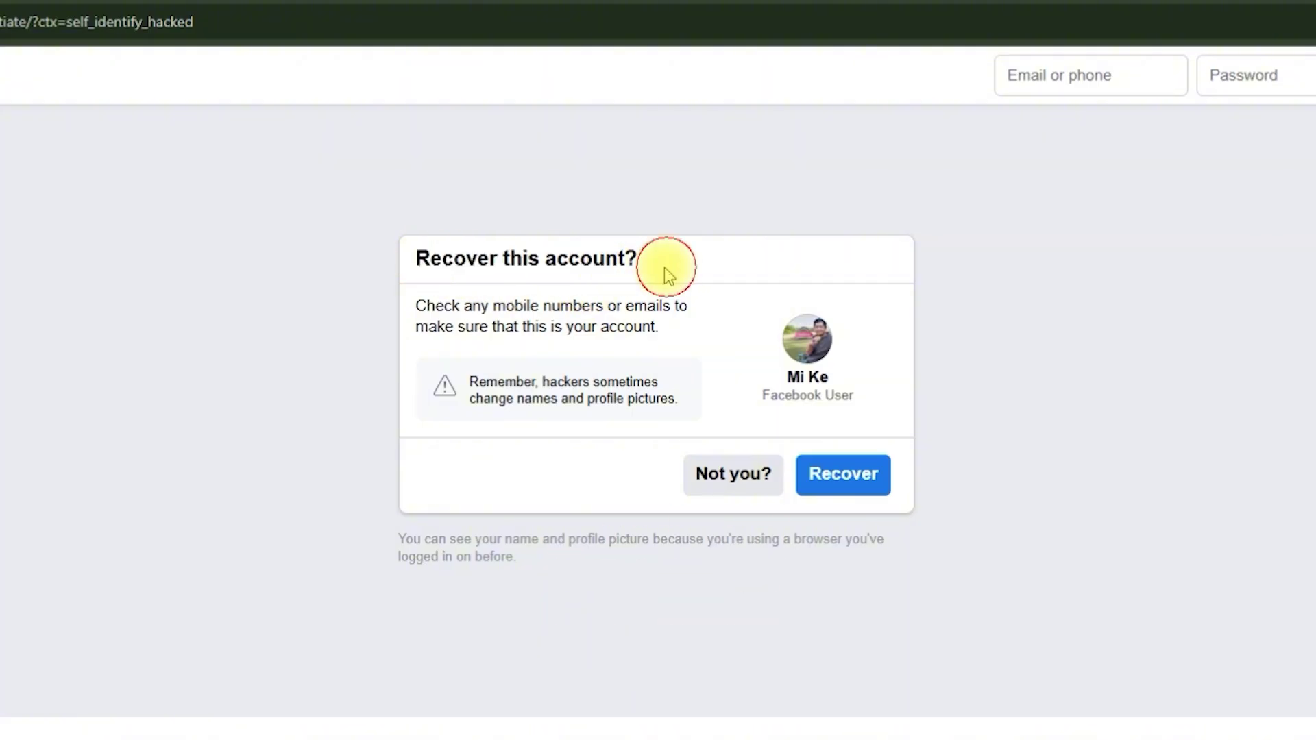
left_click(862, 480)
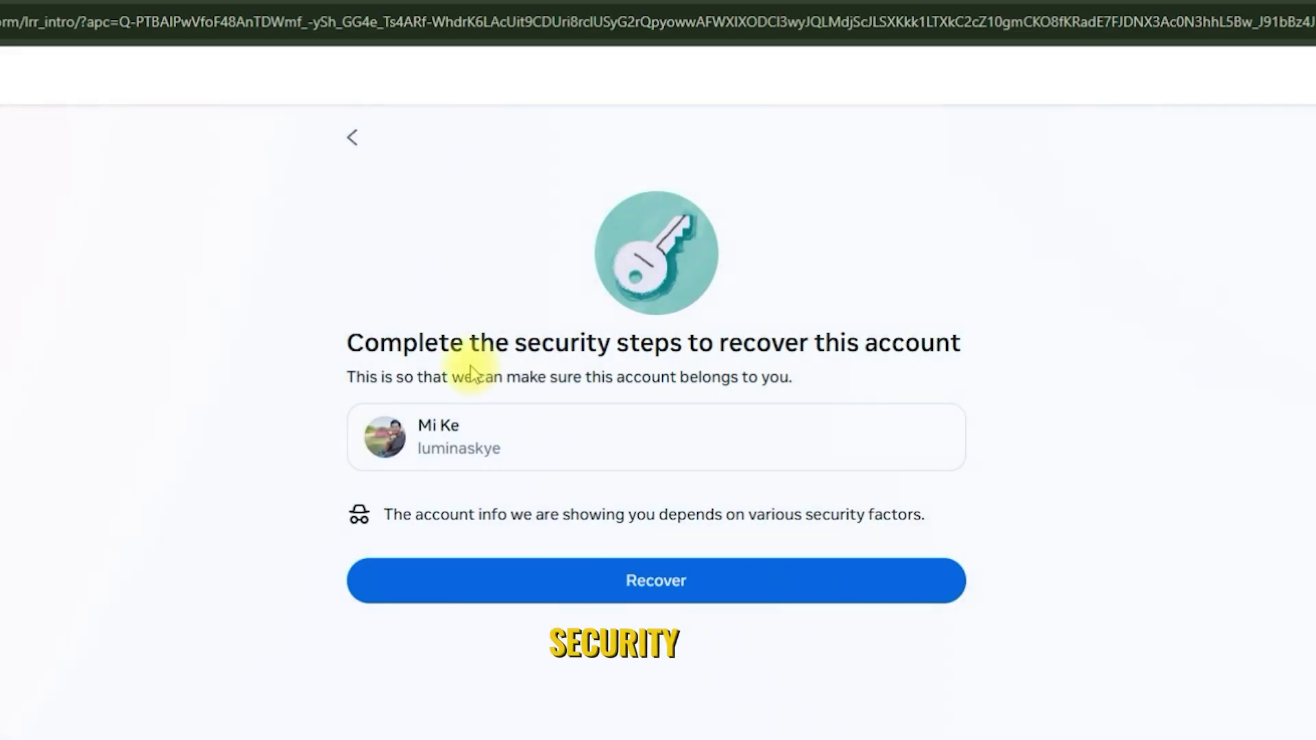
left_click_drag(343, 342, 946, 341)
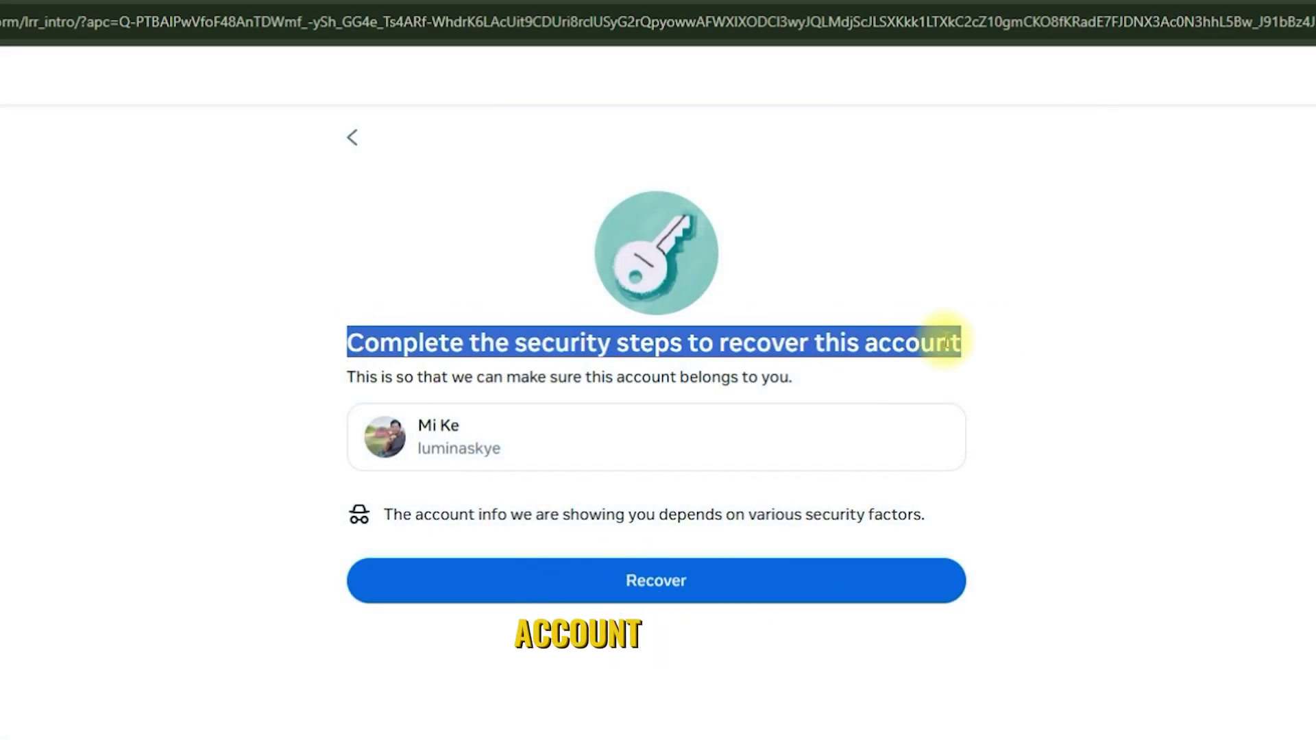
left_click(314, 418)
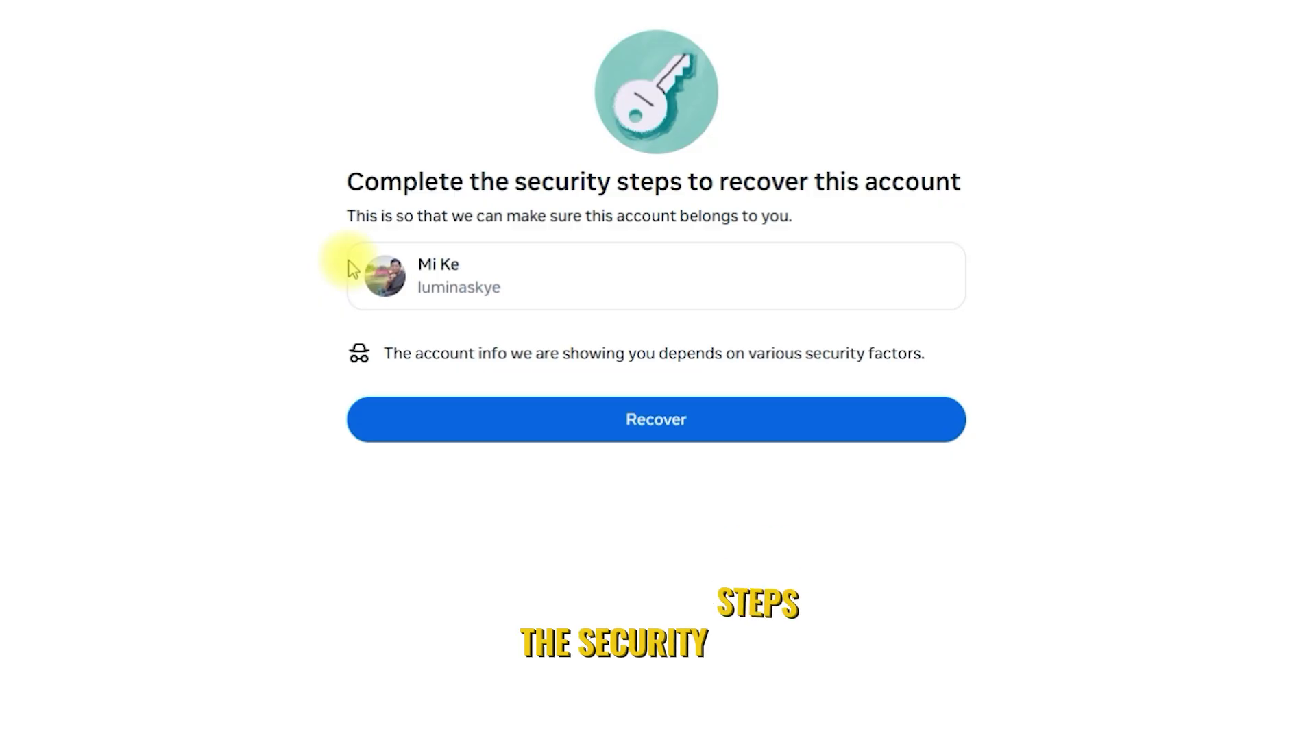
left_click(641, 416)
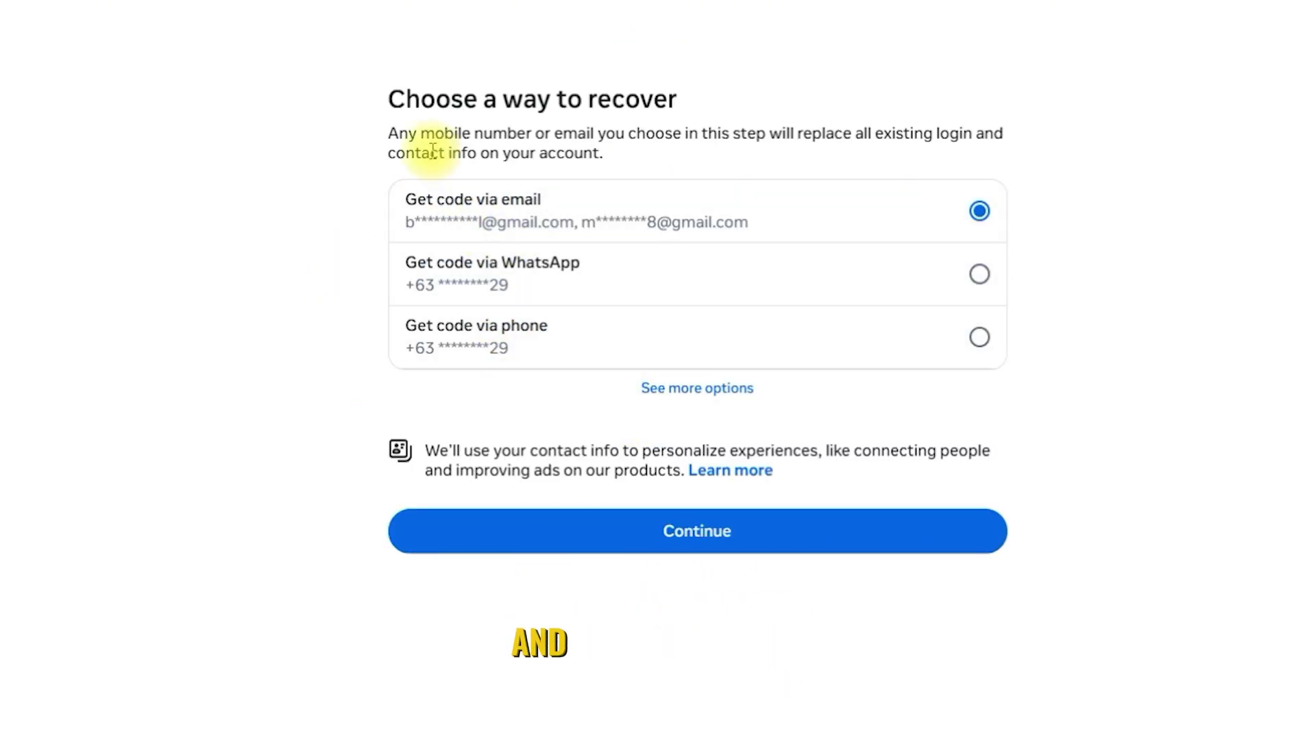
Under 'See more options', select 'Take a video selfie' as the recovery method and continue
left_click_drag(374, 96, 692, 102)
left_click_drag(358, 203, 523, 359)
left_click(323, 364)
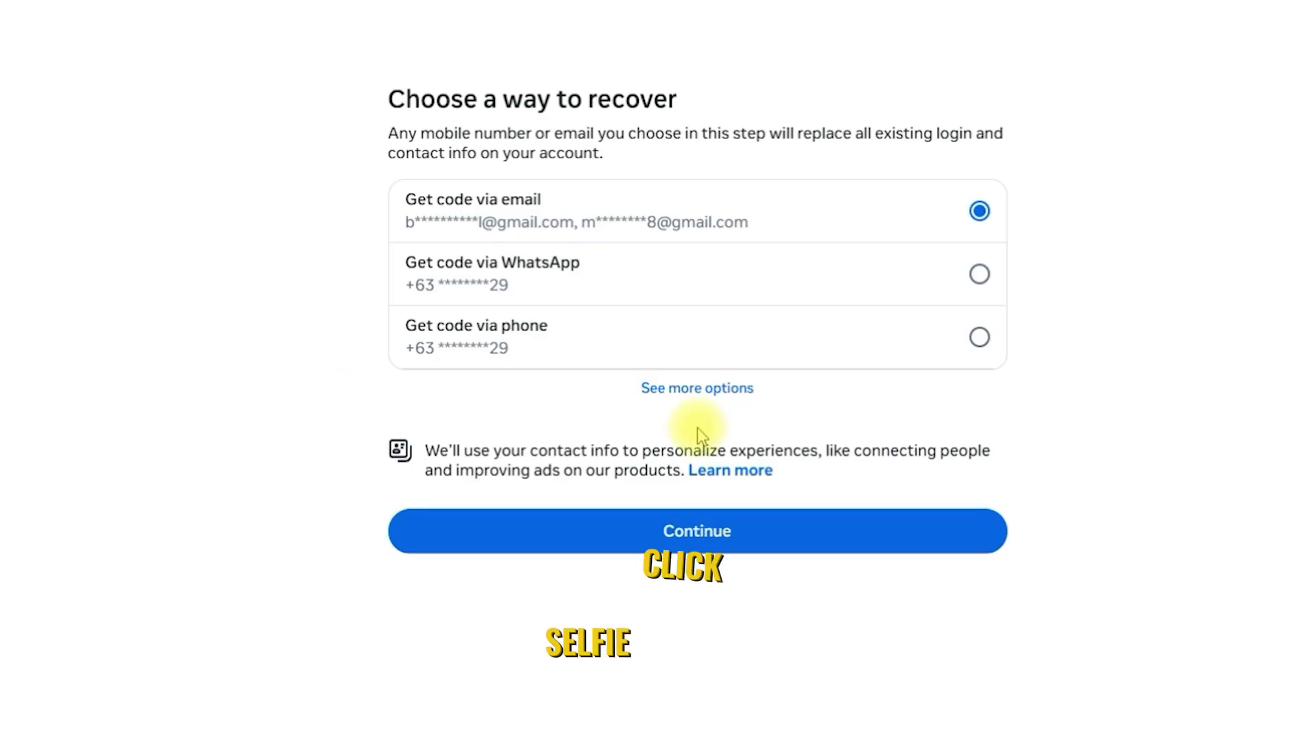
left_click(723, 388)
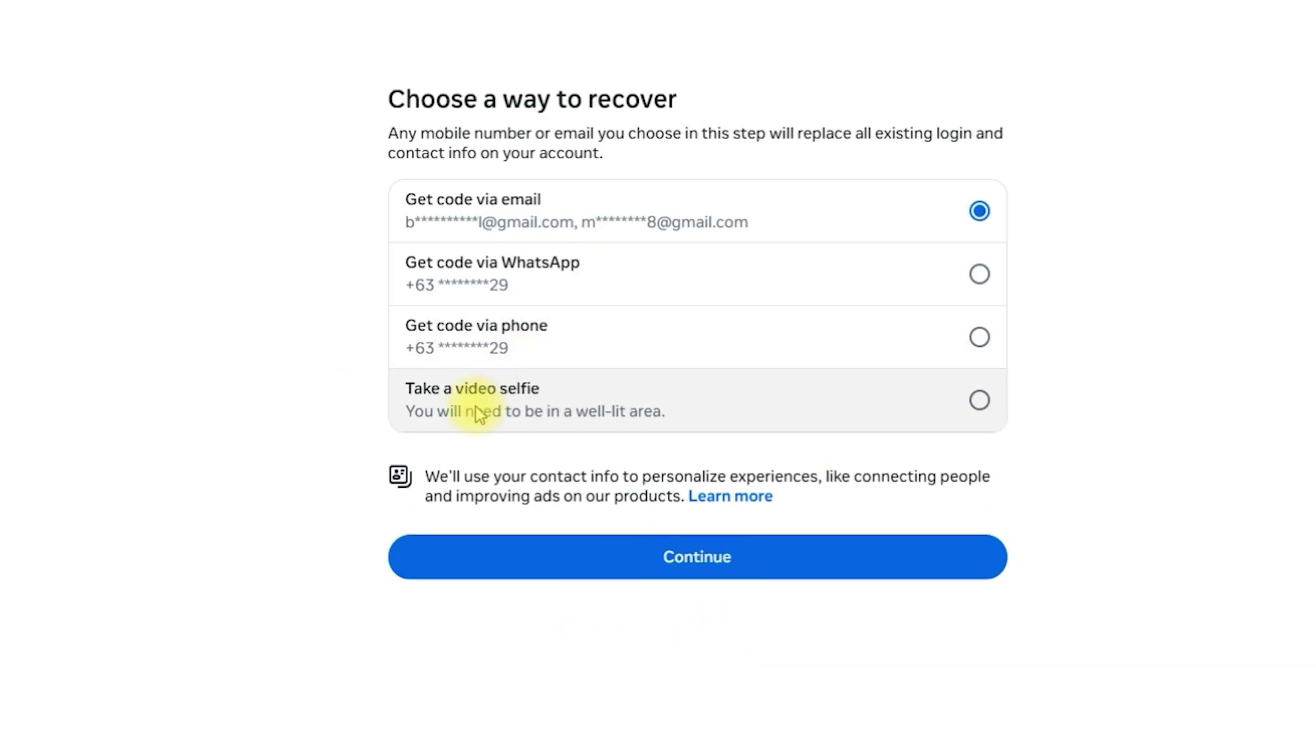
left_click(966, 403)
left_click(700, 564)
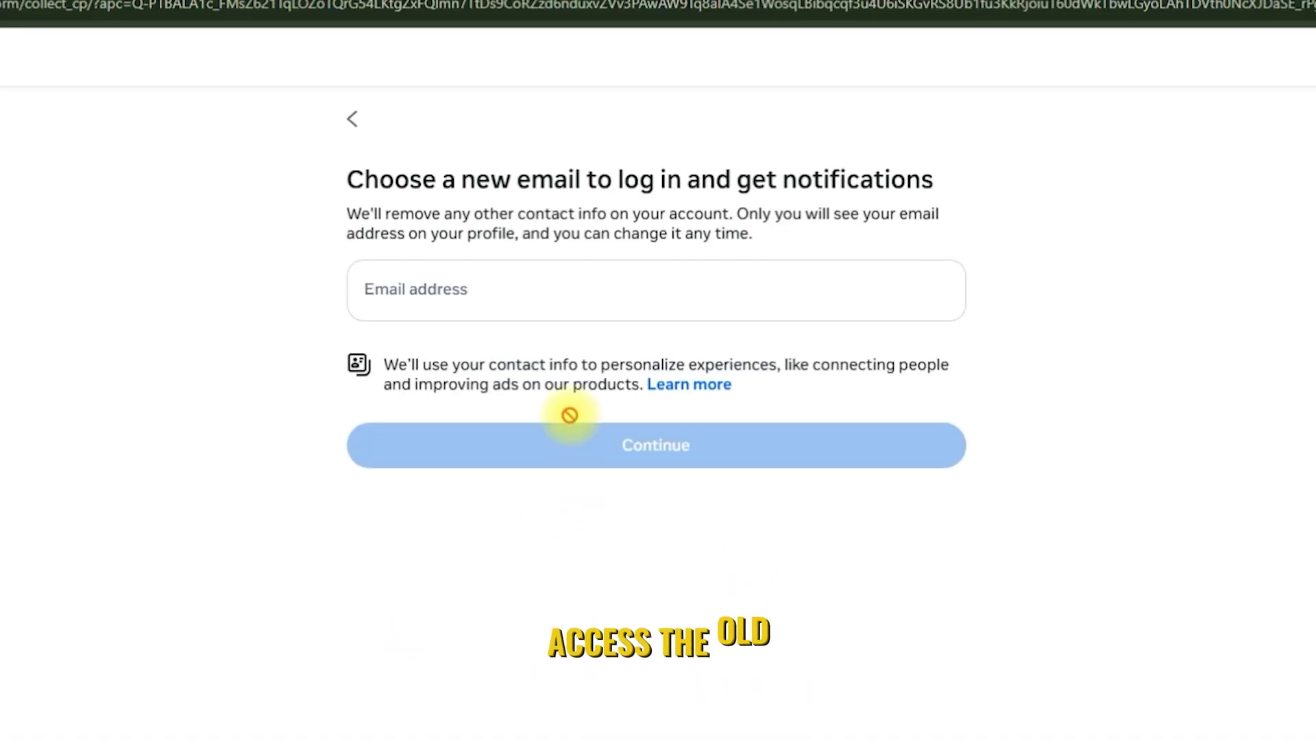
Enter a new Gmail address as the login email, then submit the five-digit code emailed to it
left_click_drag(347, 179, 941, 179)
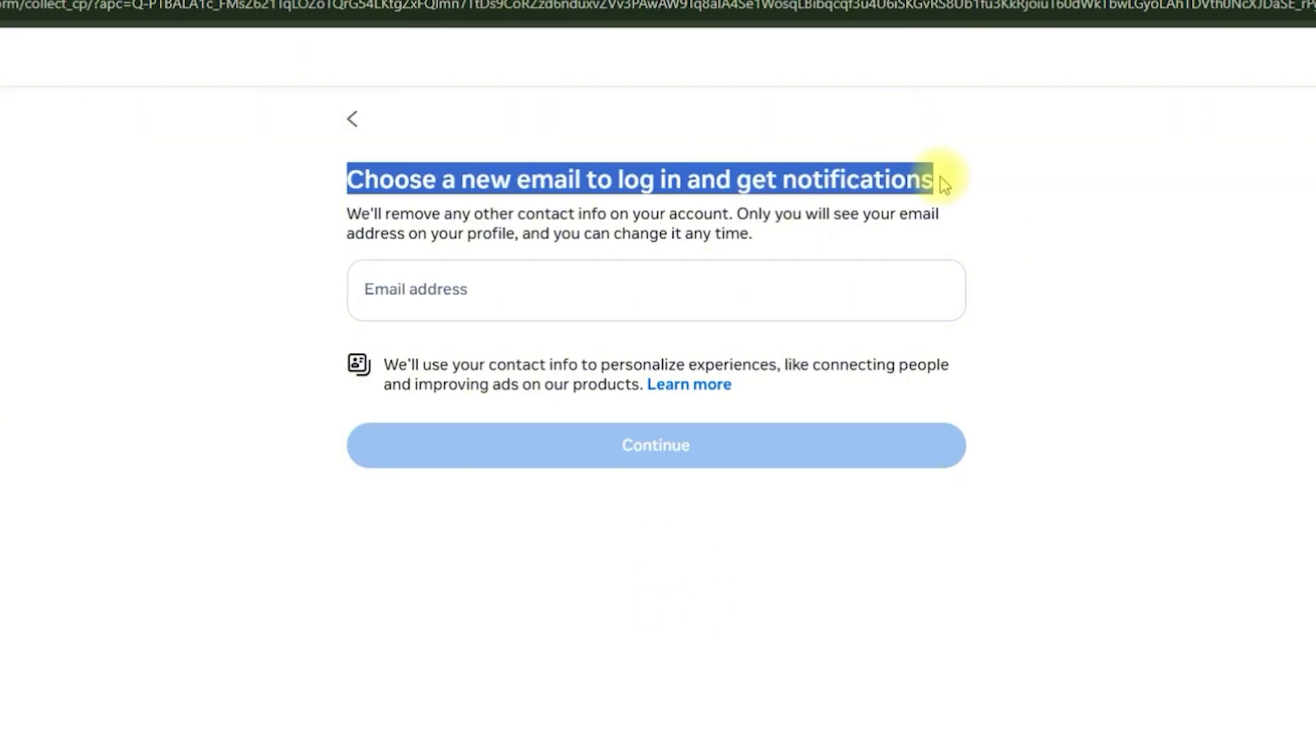
left_click(420, 286)
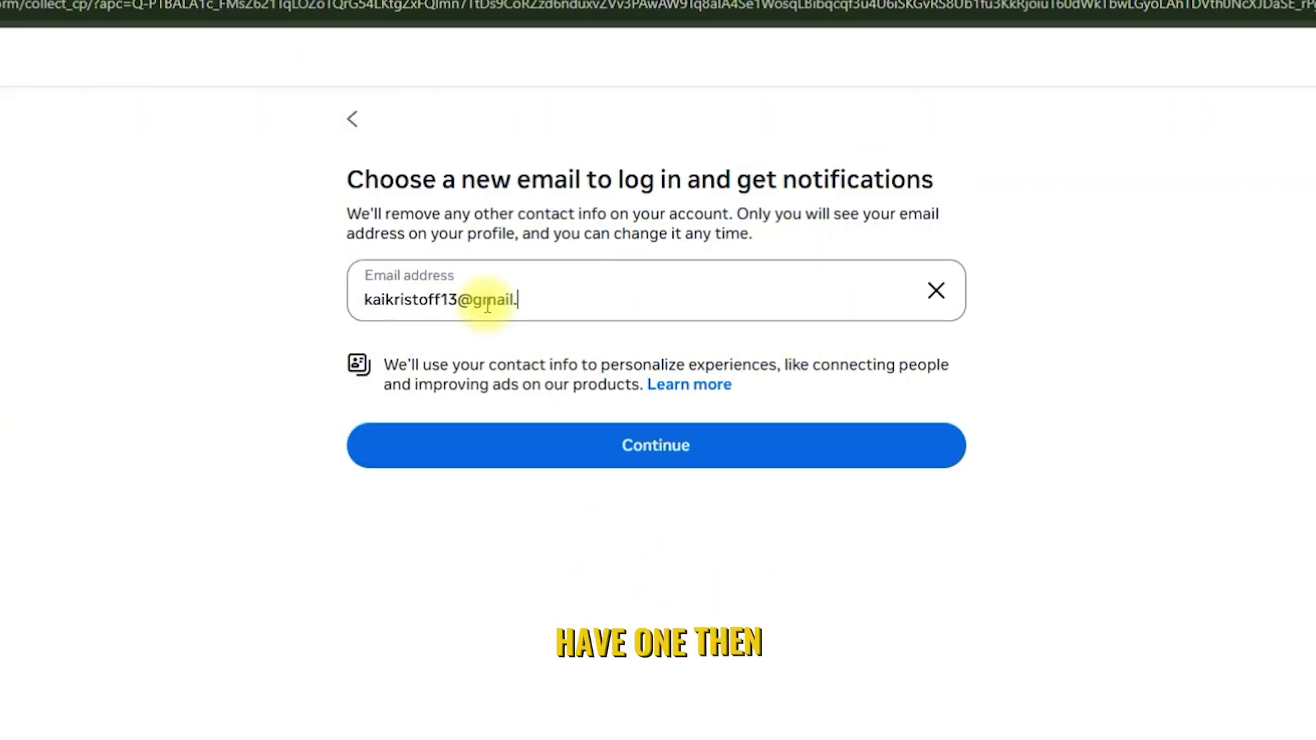
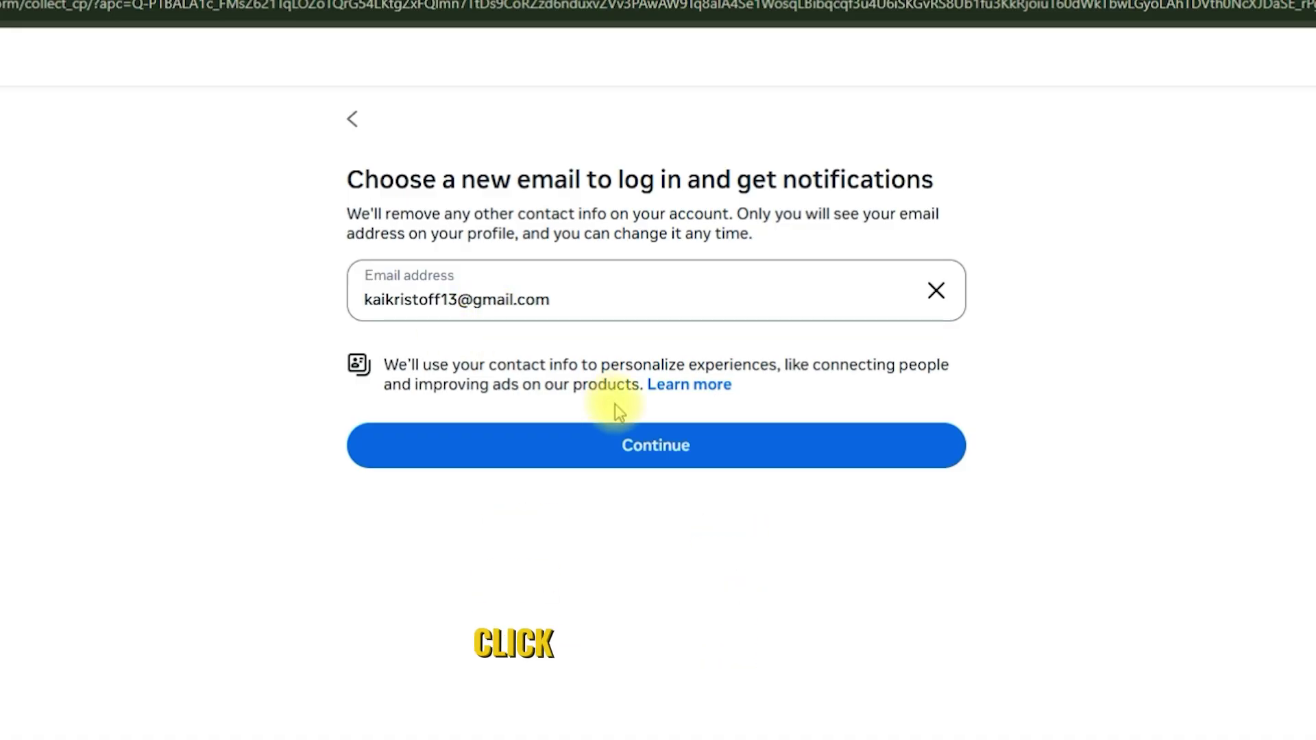
left_click(634, 453)
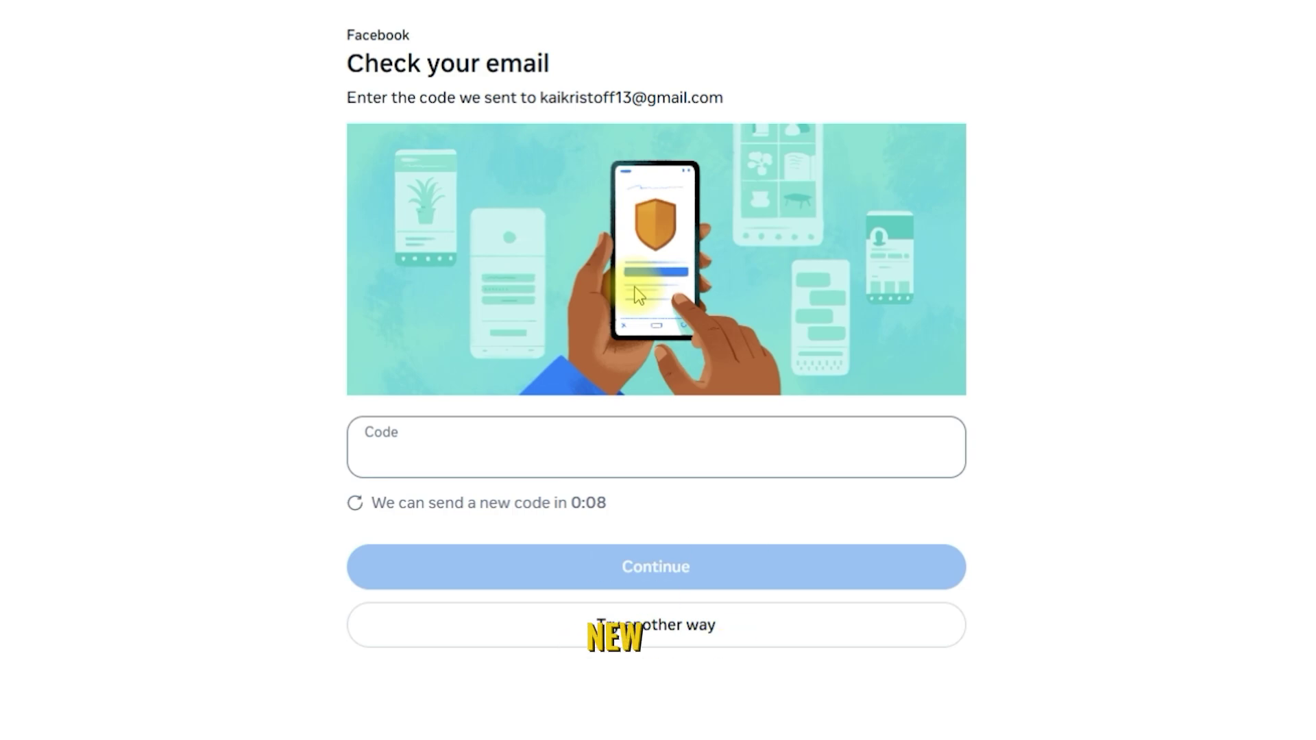
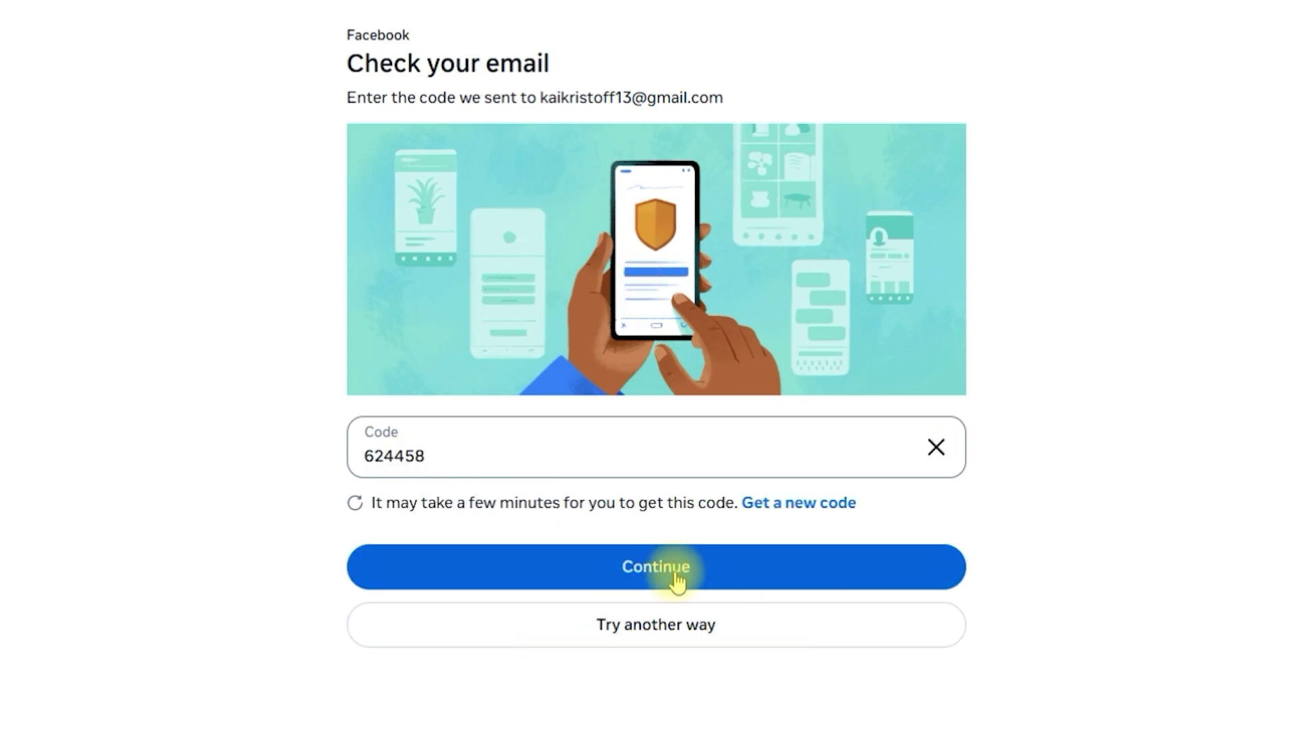
left_click(674, 577)
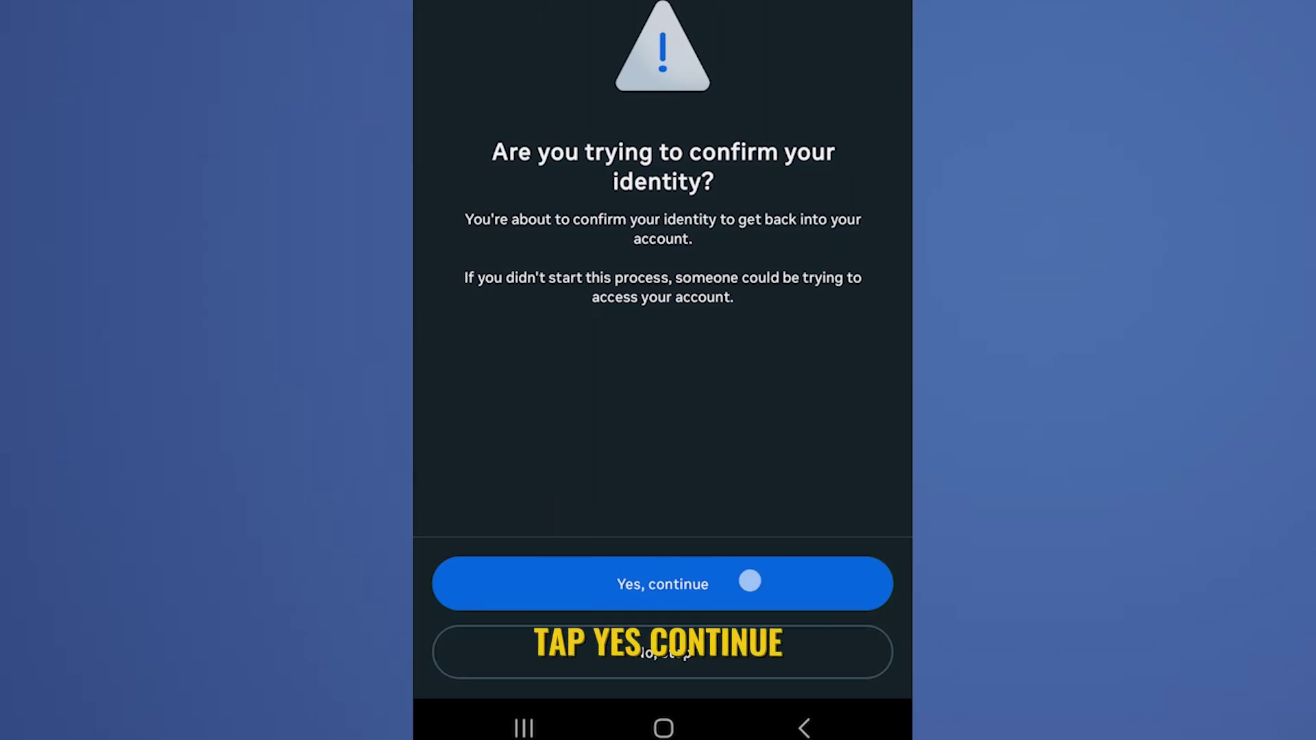
Confirm identity, pick face recognition, allow camera access, then record and submit the video selfie
left_click(662, 583)
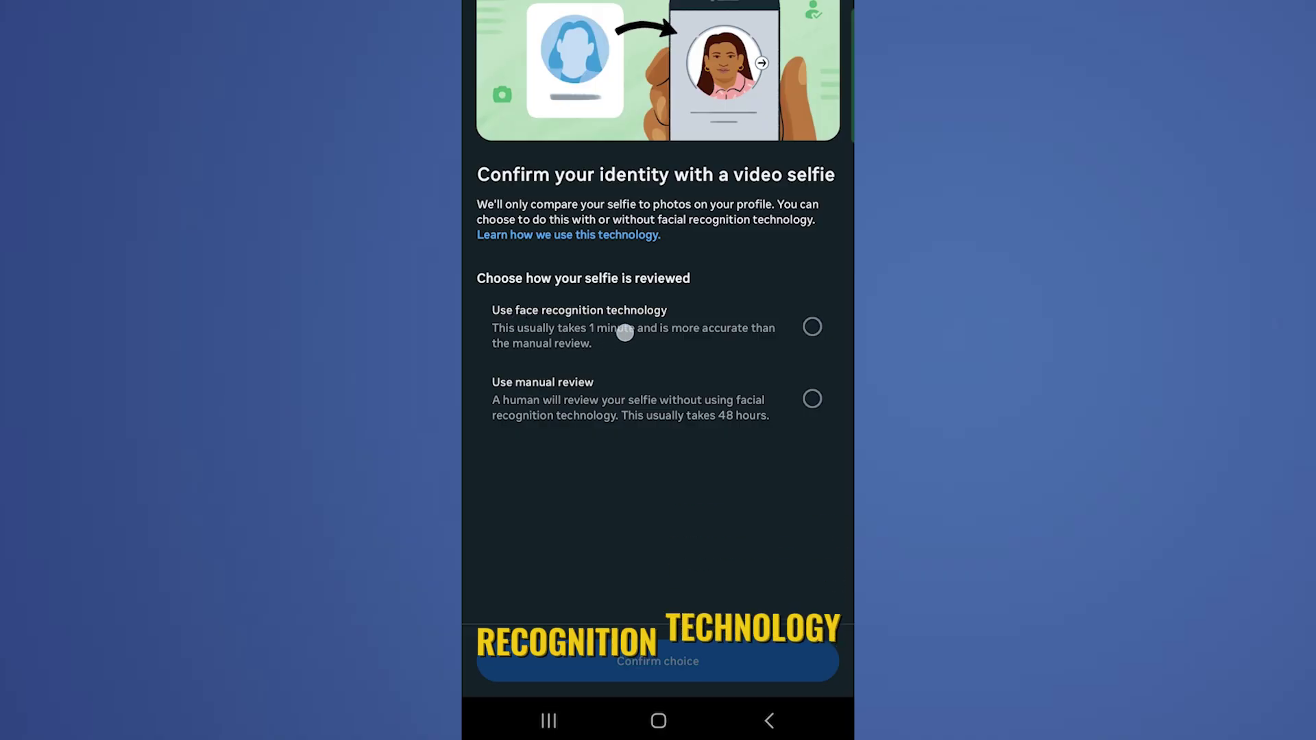
left_click(545, 291)
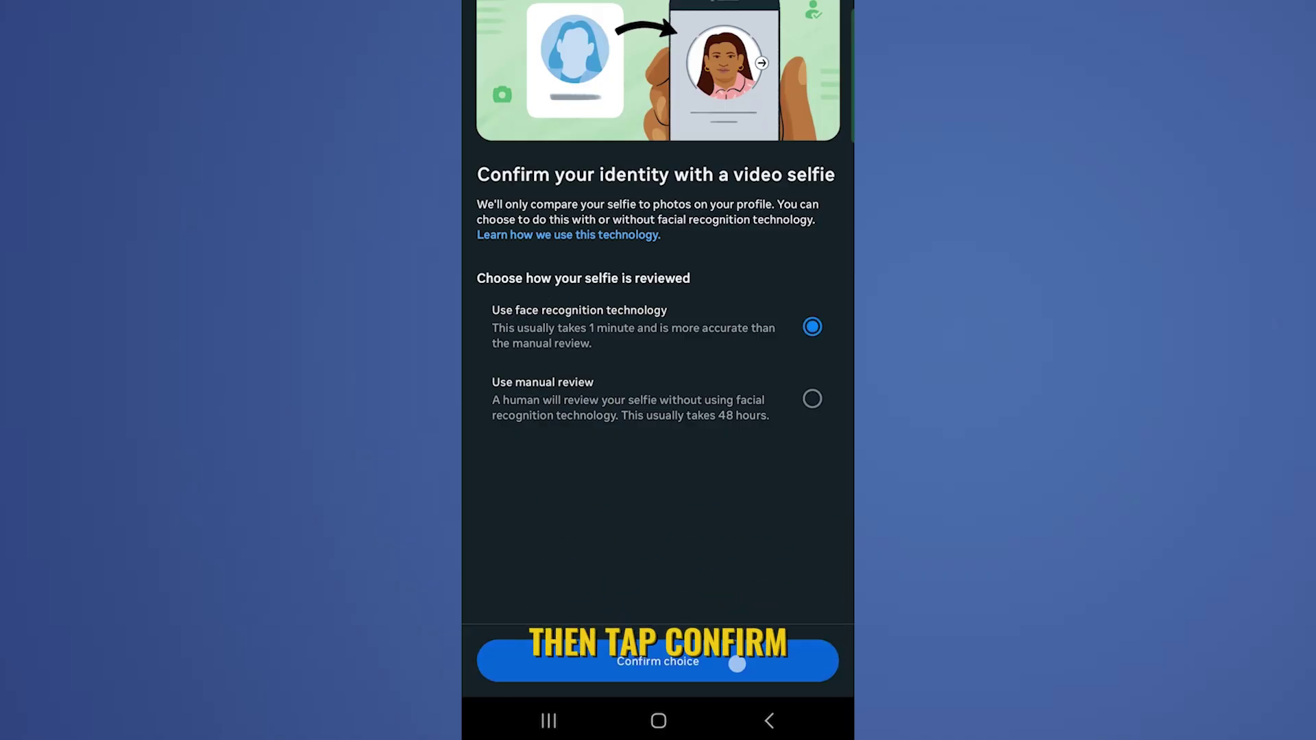
left_click(737, 663)
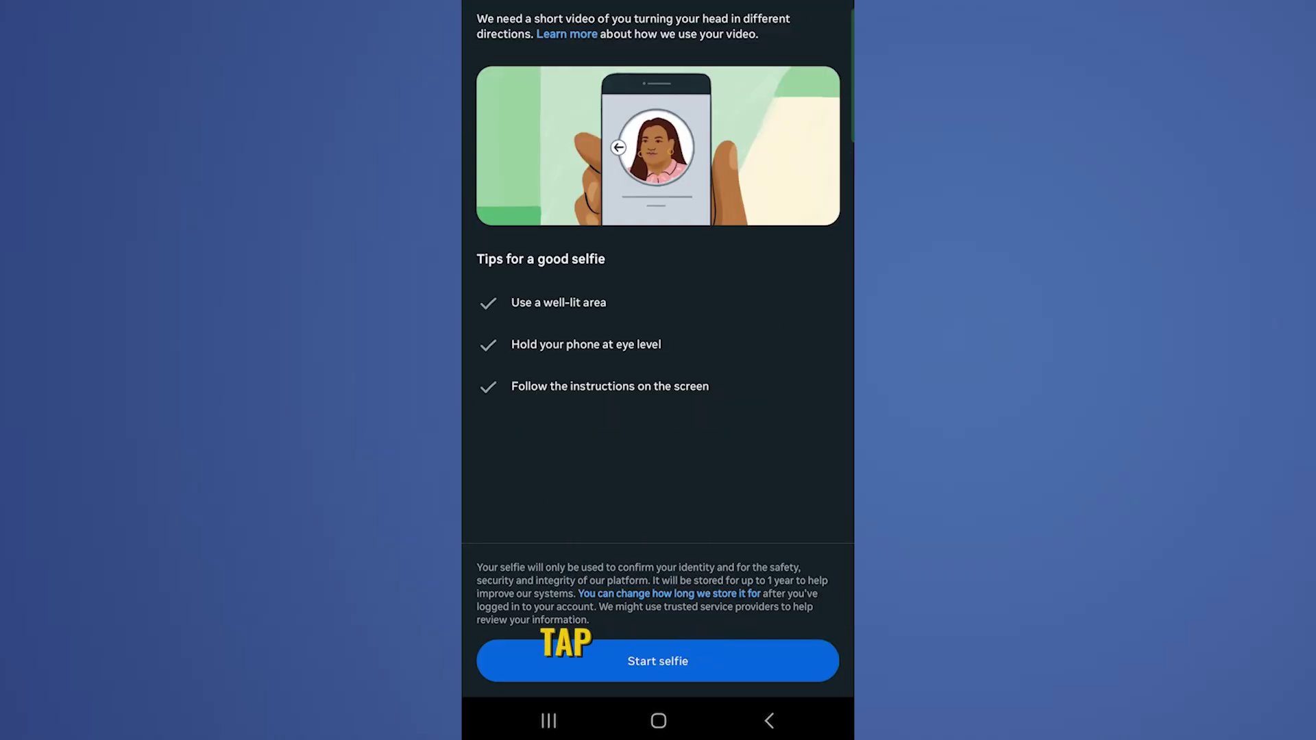
left_click(658, 661)
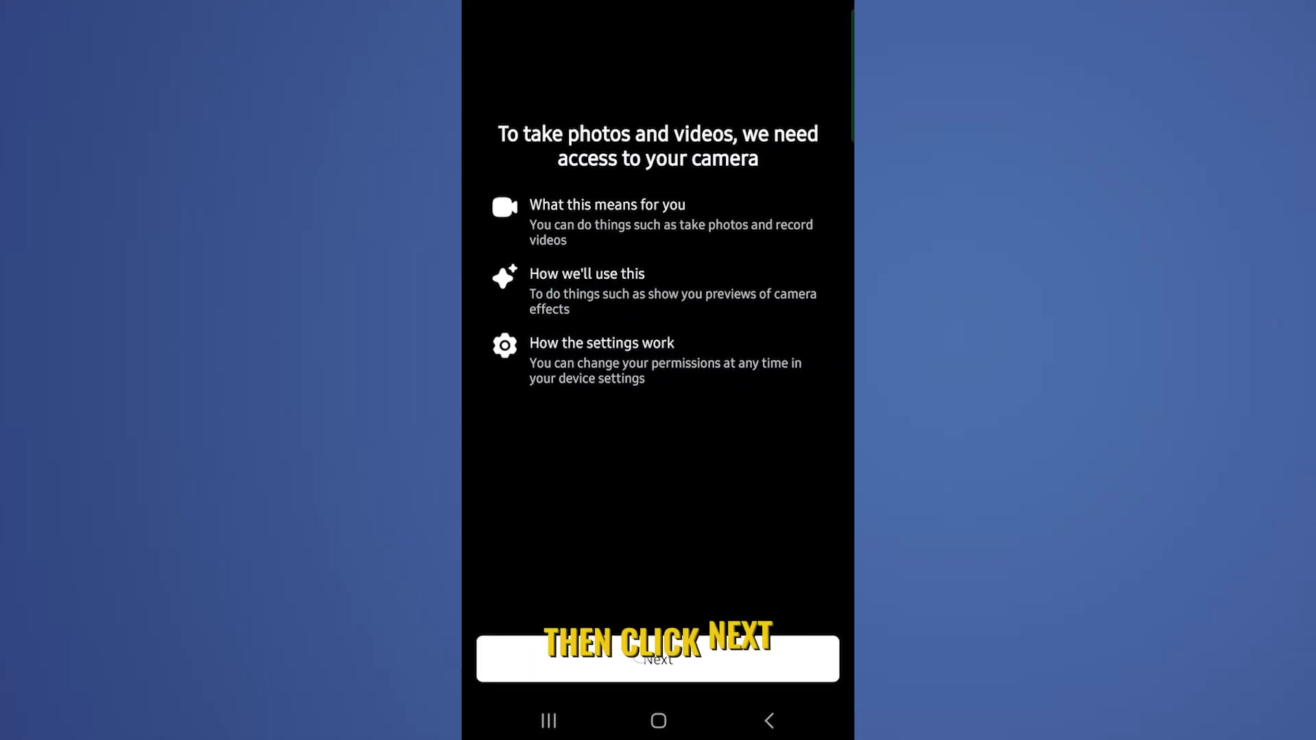
left_click(658, 547)
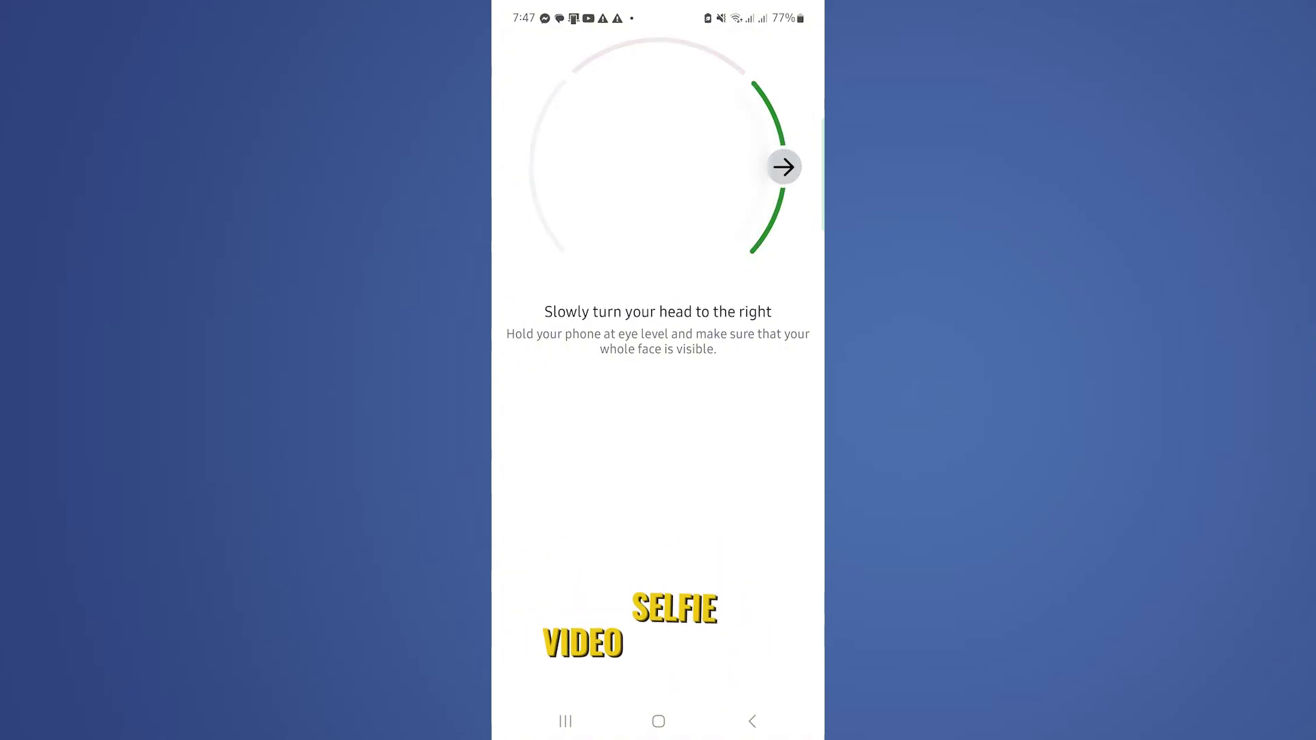
left_click(658, 669)
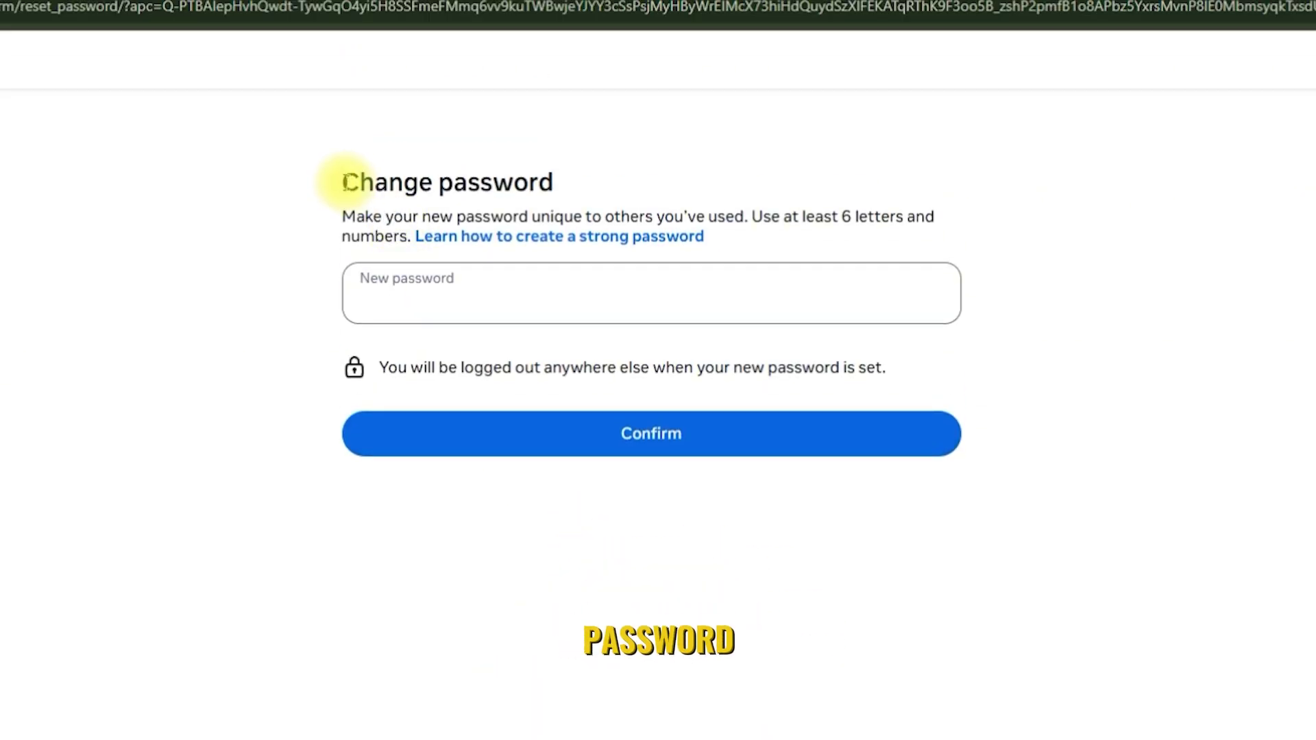
On the Change password page, click into the New password field
left_click_drag(347, 182, 572, 186)
left_click(436, 294)
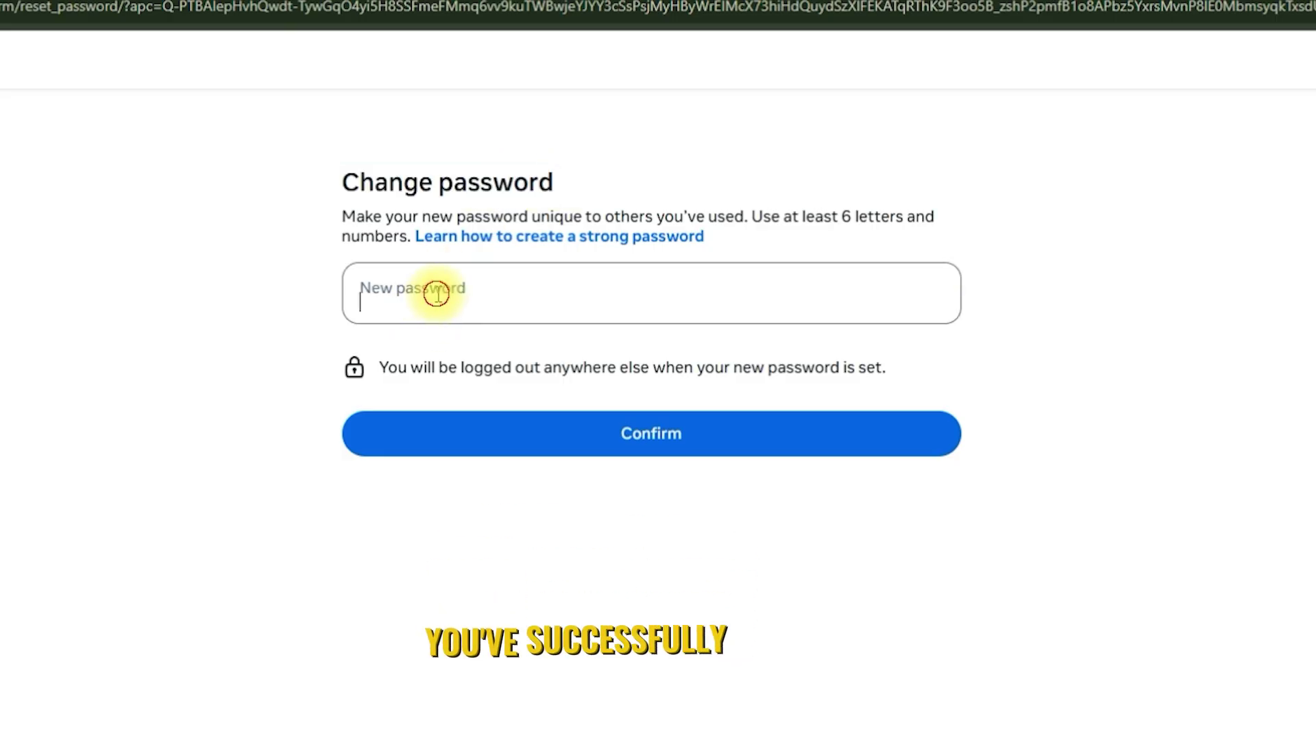